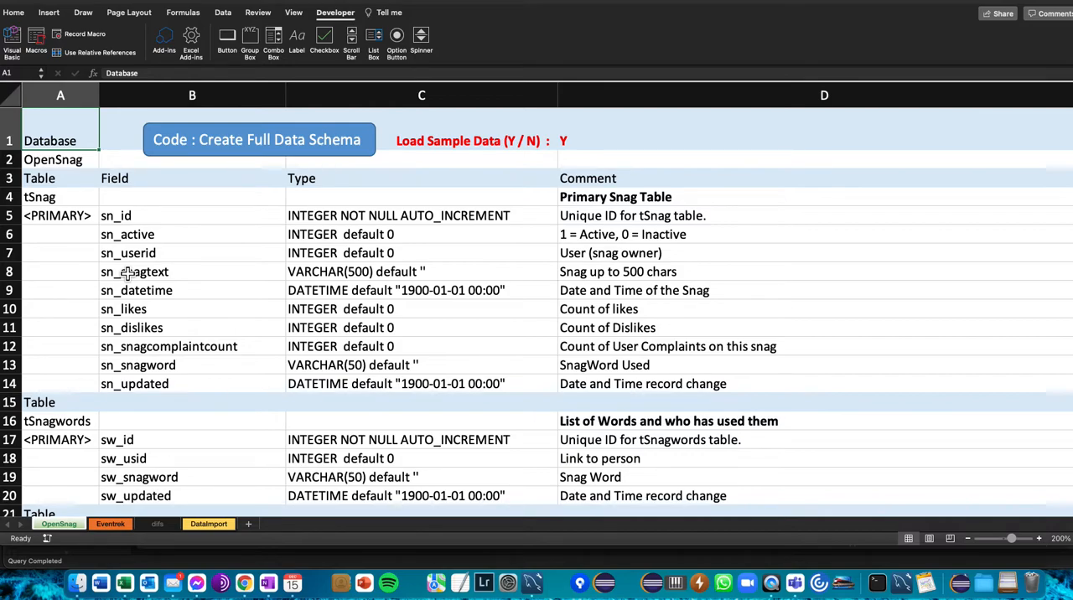
# - Examine the database name, table name and field entries at the start of the OpenSnag schema sheet
pyautogui.click(60, 201)
pyautogui.click(48, 137)
pyautogui.click(57, 163)
pyautogui.click(60, 139)
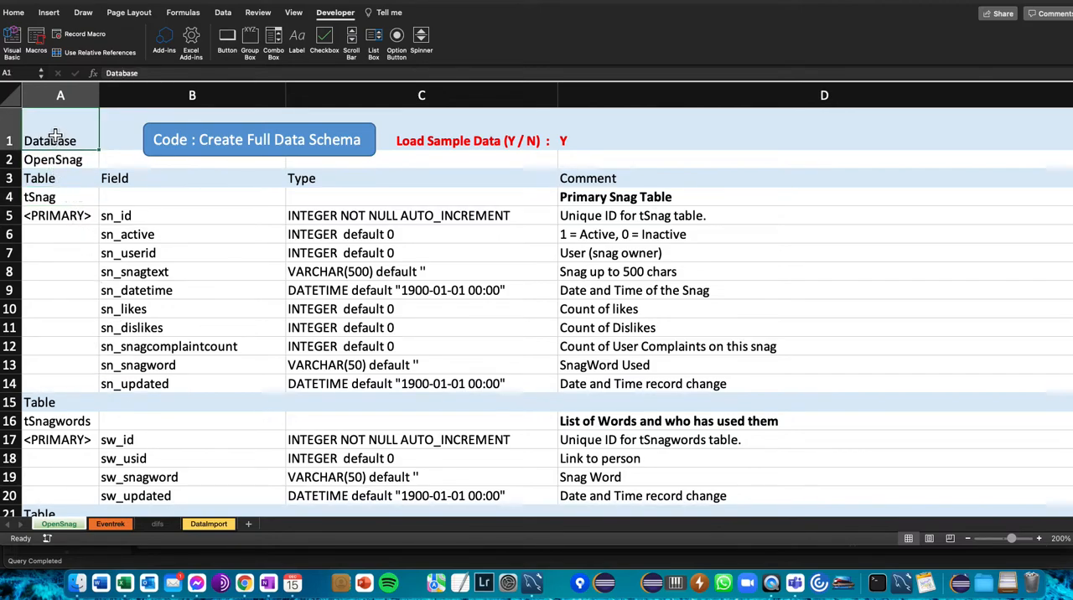
pyautogui.click(67, 180)
pyautogui.click(56, 144)
pyautogui.click(145, 243)
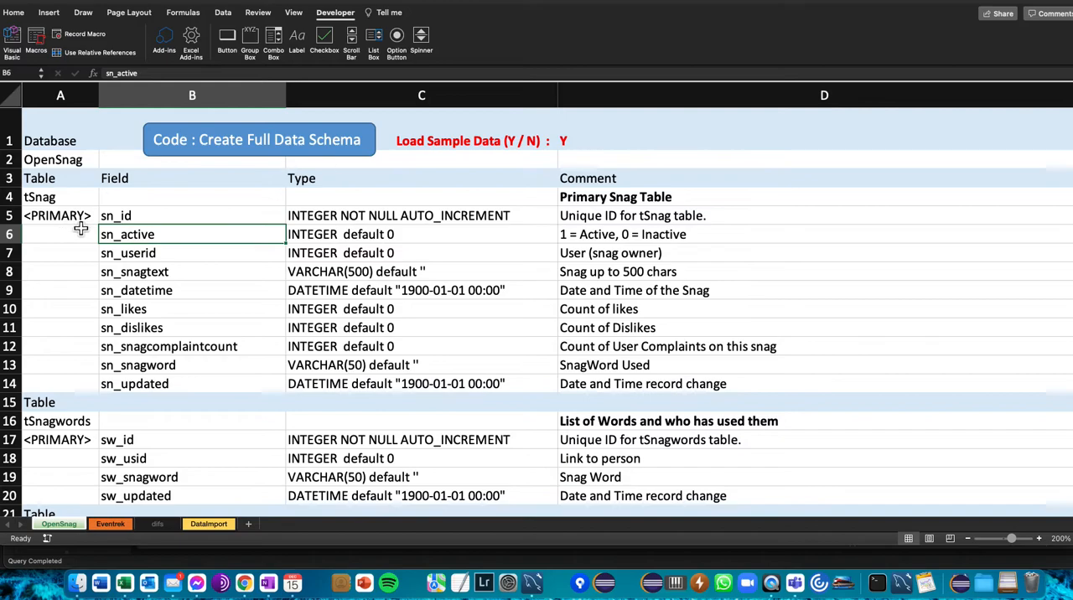
pyautogui.click(50, 145)
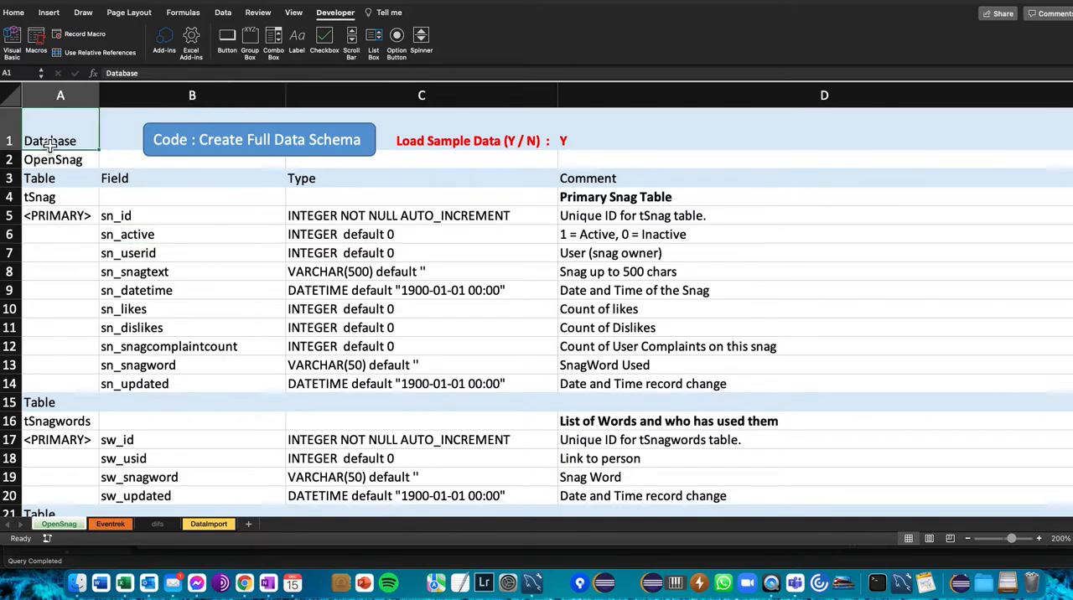
pyautogui.click(145, 235)
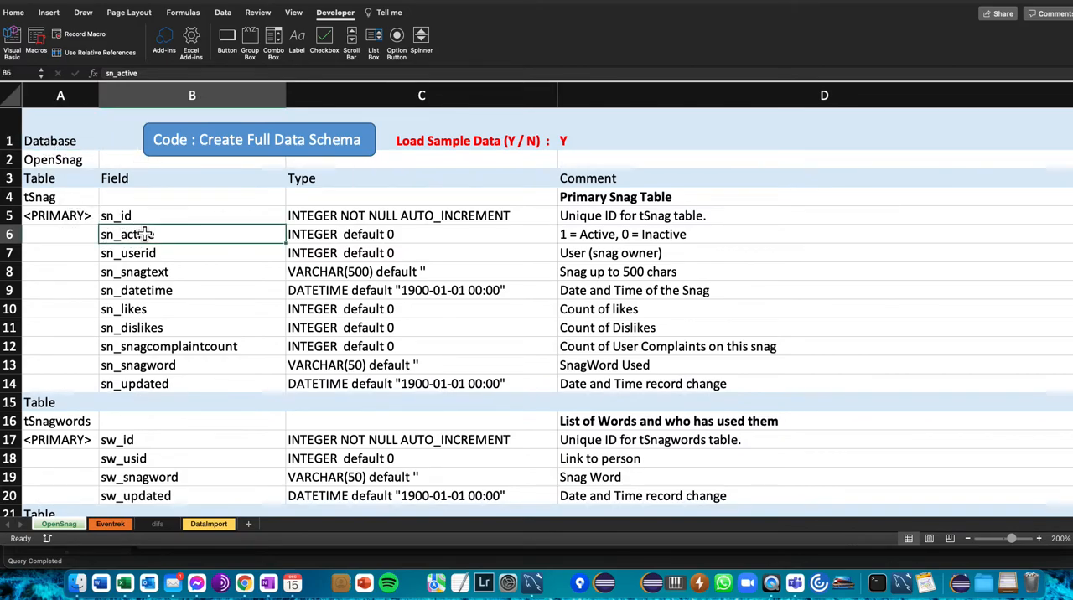
pyautogui.click(57, 166)
# - Review the tSnag table definition by highlighting its fields and types in A5:C14 and its comments in D5:D14
pyautogui.moveTo(79, 141); pyautogui.dragTo(694, 445)
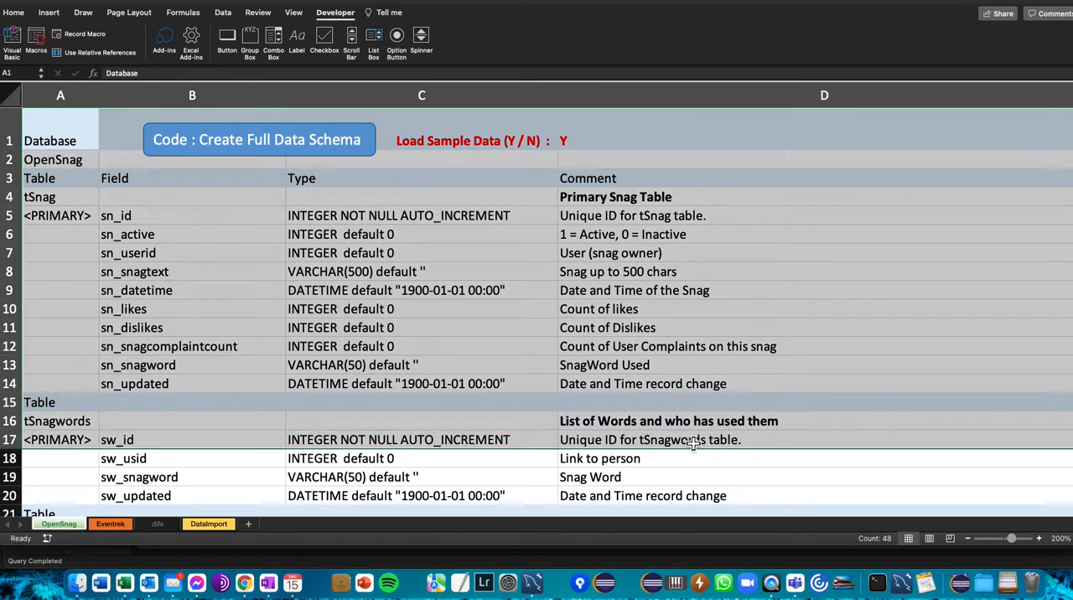
pyautogui.click(270, 349)
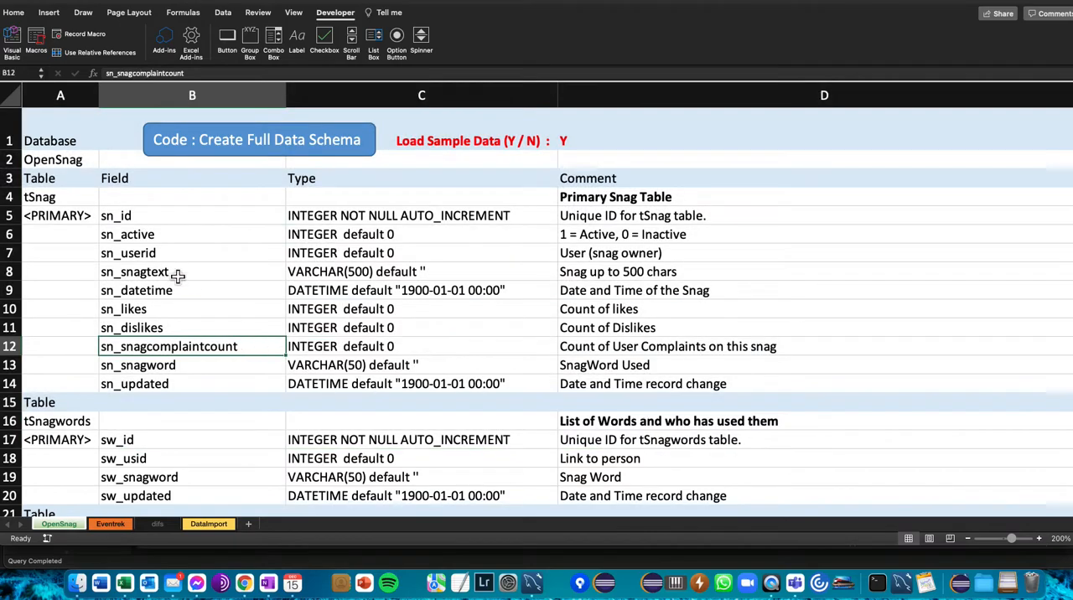
pyautogui.click(53, 161)
pyautogui.click(54, 200)
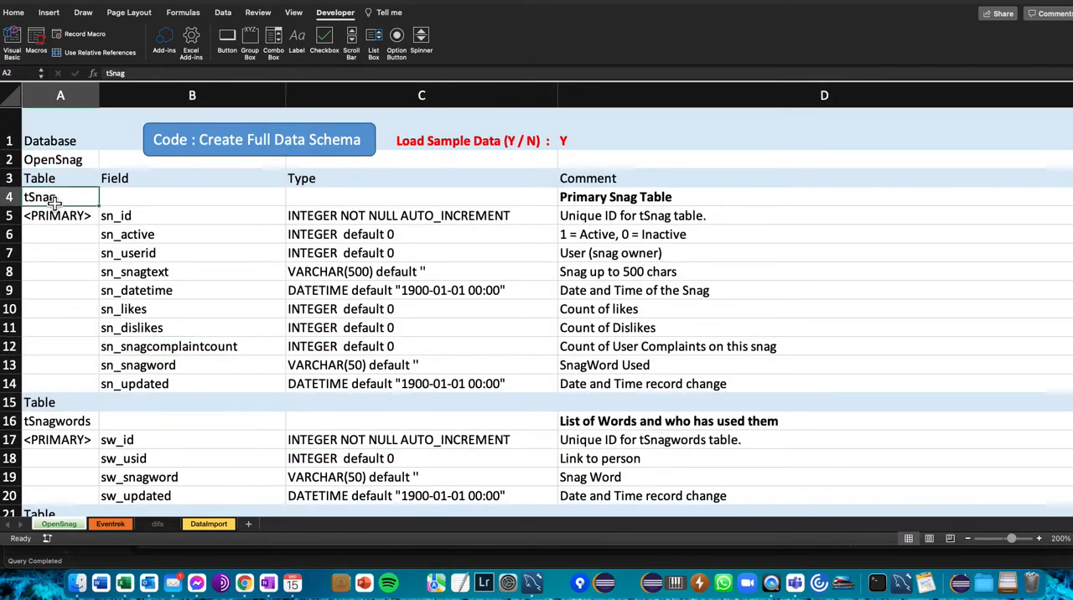
pyautogui.click(58, 415)
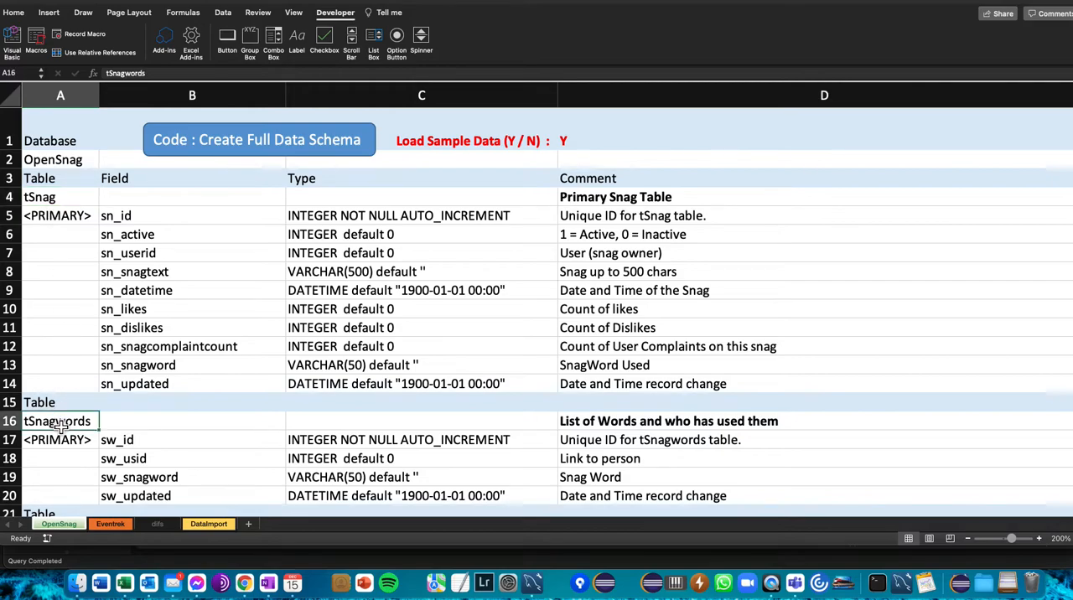
pyautogui.moveTo(61, 219); pyautogui.dragTo(322, 390)
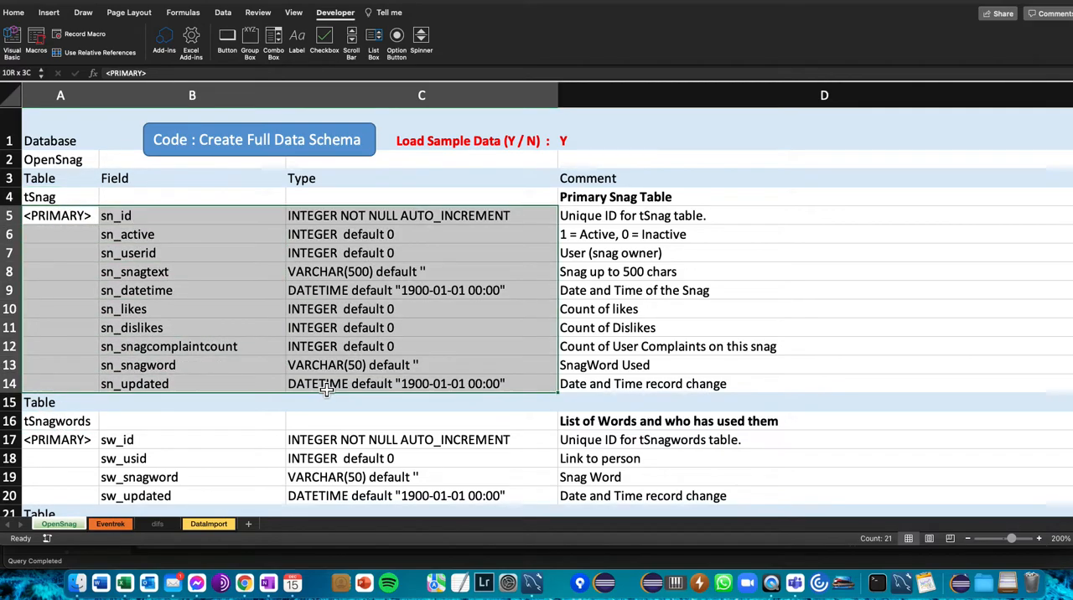
pyautogui.moveTo(592, 219); pyautogui.dragTo(595, 384)
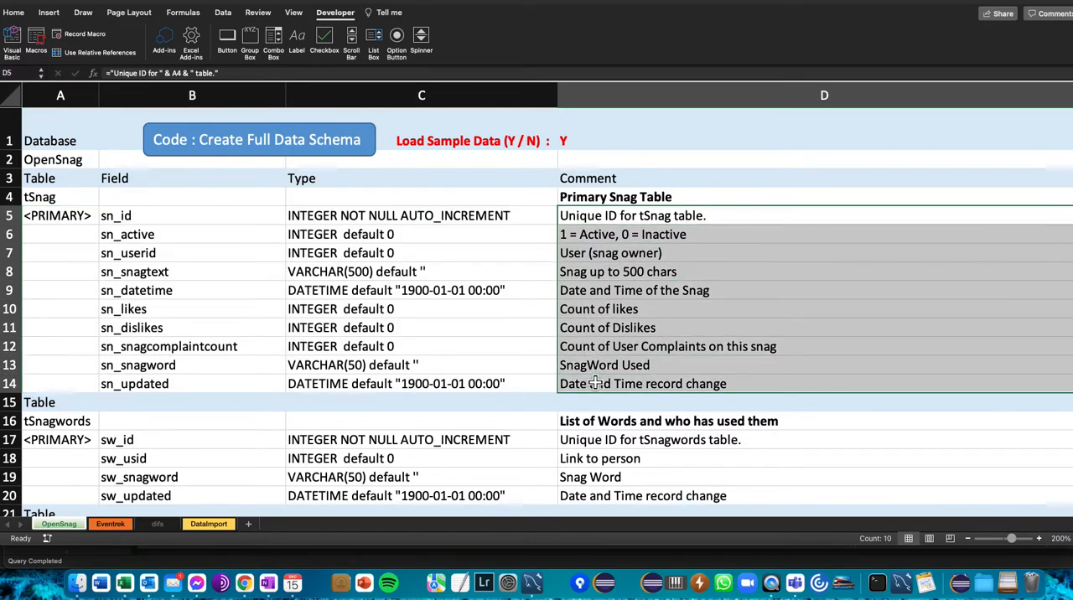
# - Highlight the tSnagwords table definition in A15:D20 and review the table definitions further down the sheet
pyautogui.scroll(-3, 338, 350)
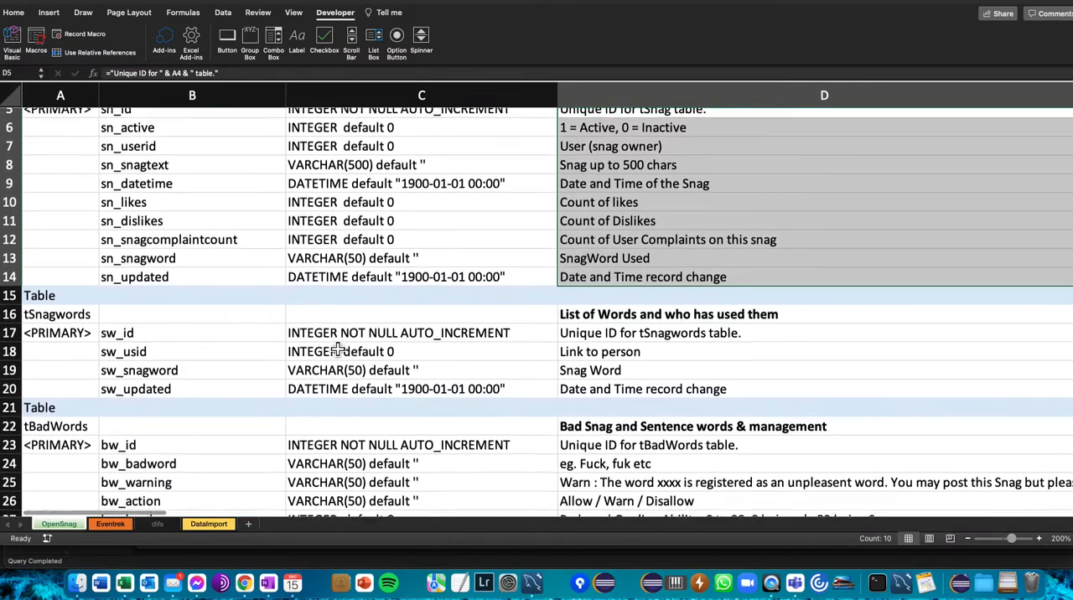
pyautogui.scroll(3, 338, 350)
pyautogui.moveTo(46, 166); pyautogui.dragTo(595, 350)
pyautogui.click(145, 392)
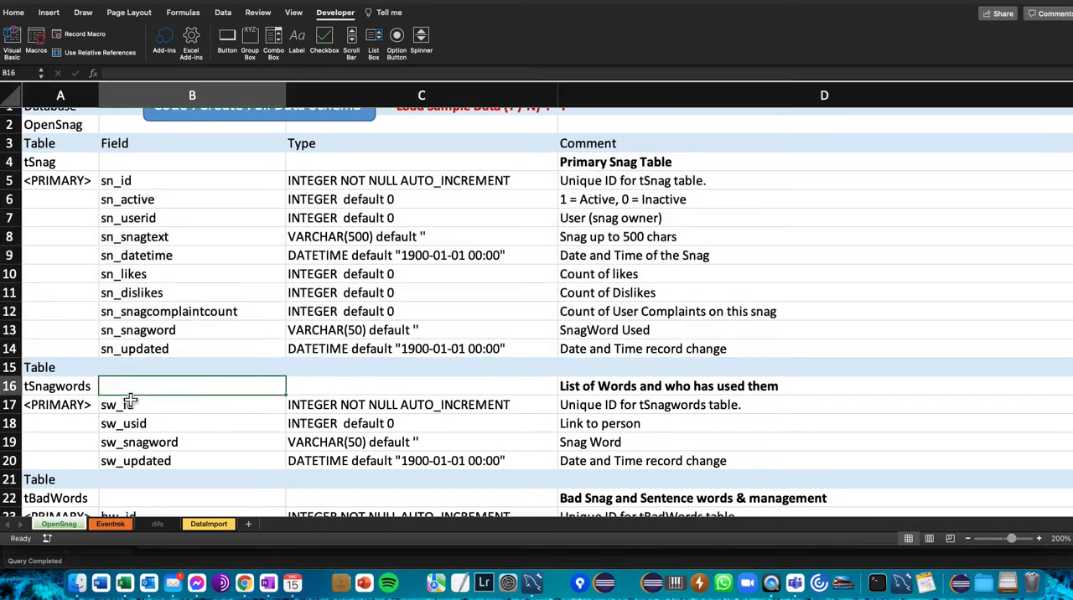
pyautogui.moveTo(59, 369); pyautogui.dragTo(675, 471)
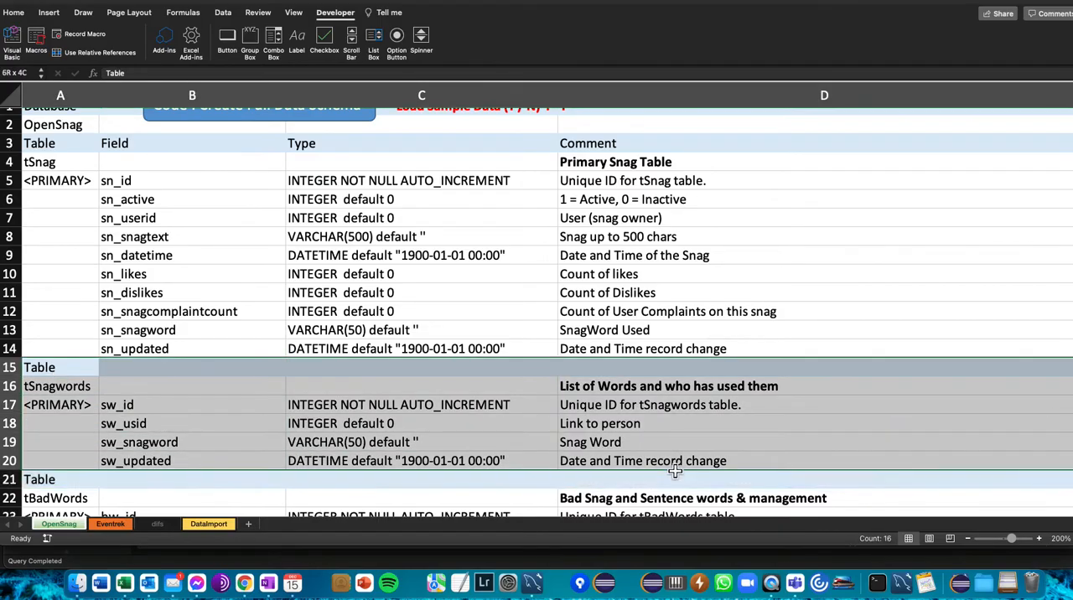
pyautogui.scroll(-18, 259, 411)
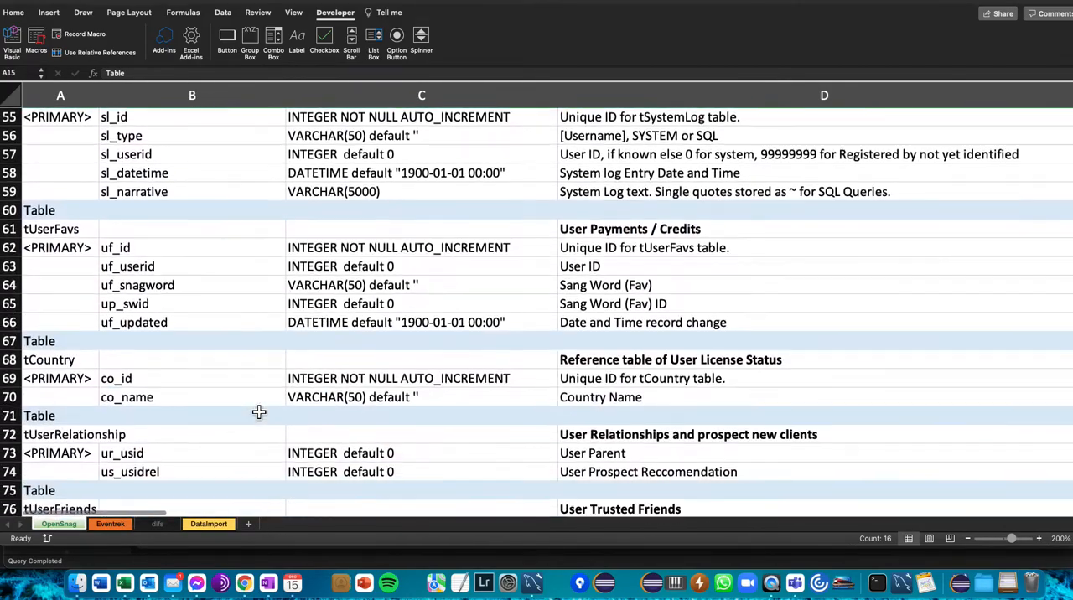
pyautogui.scroll(18, 259, 412)
# - Highlight the tSnag table name and its field list in A3:B14
pyautogui.click(171, 291)
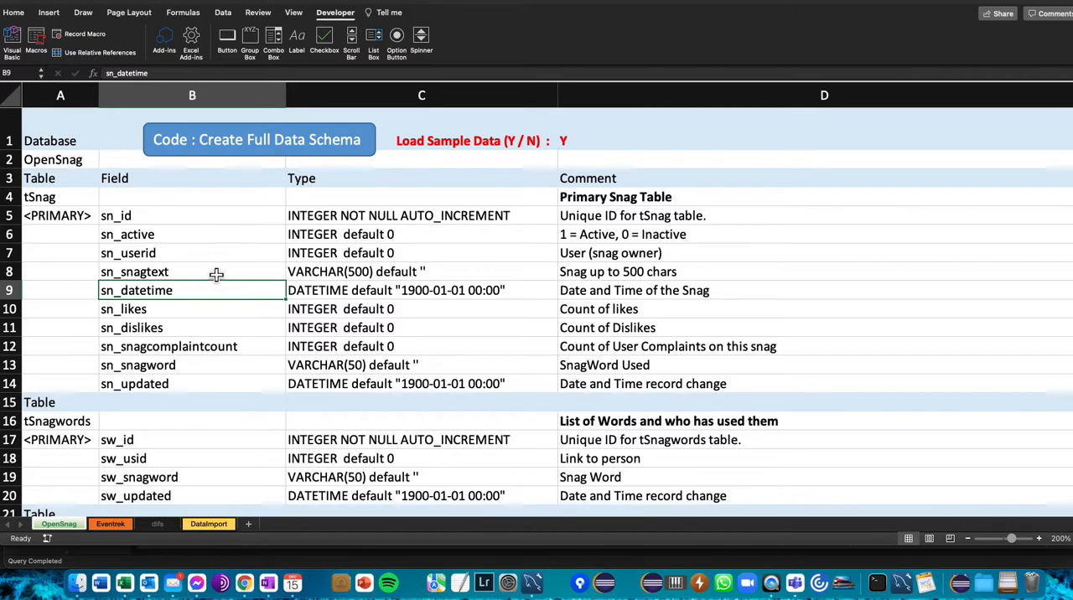
pyautogui.click(118, 240)
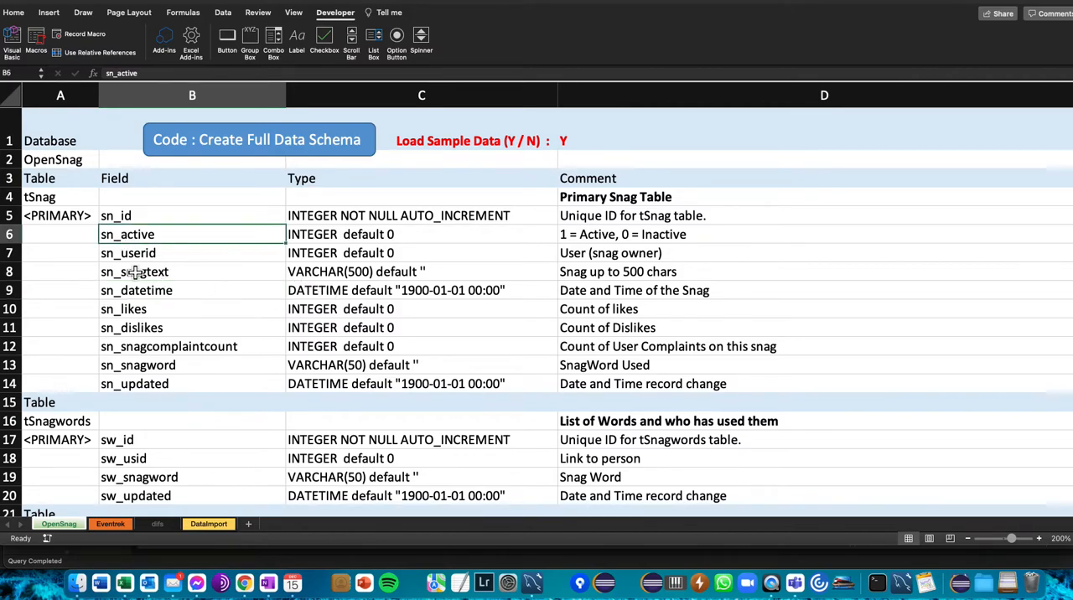
pyautogui.click(84, 258)
pyautogui.moveTo(50, 179); pyautogui.dragTo(170, 380)
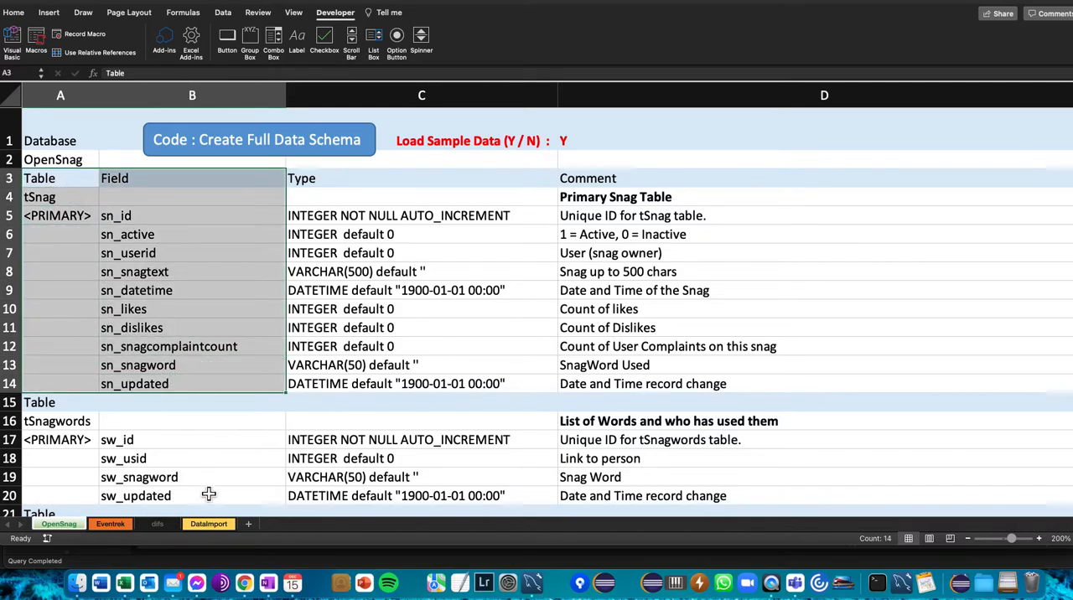
# - Open the DataImport sheet and highlight the tSnag field names from sn_id to sn_updated in row 2
pyautogui.click(209, 524)
pyautogui.click(164, 317)
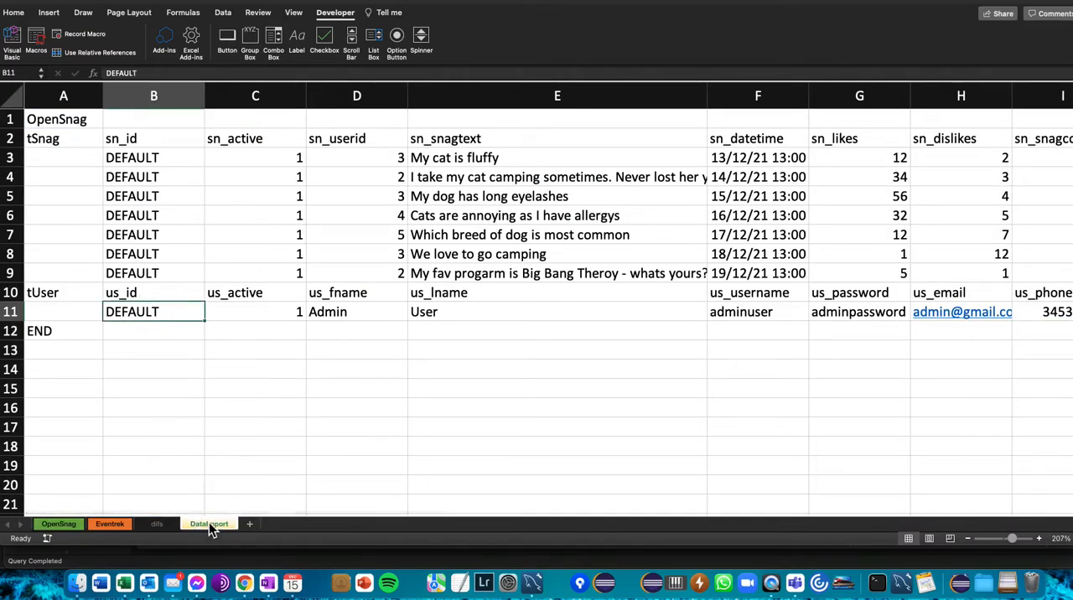
pyautogui.click(52, 148)
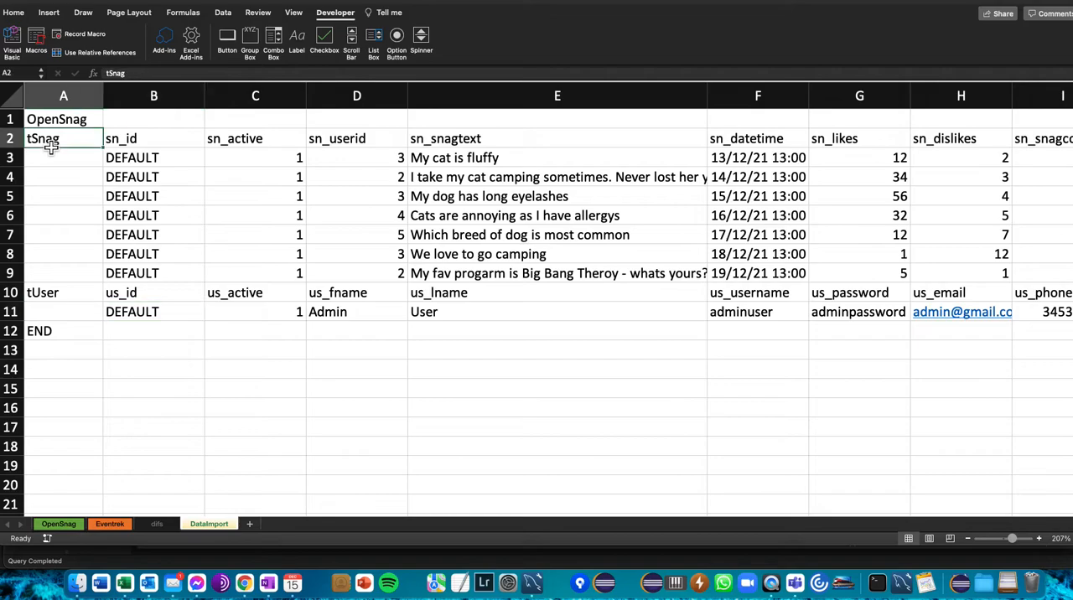
pyautogui.moveTo(111, 139); pyautogui.dragTo(700, 151)
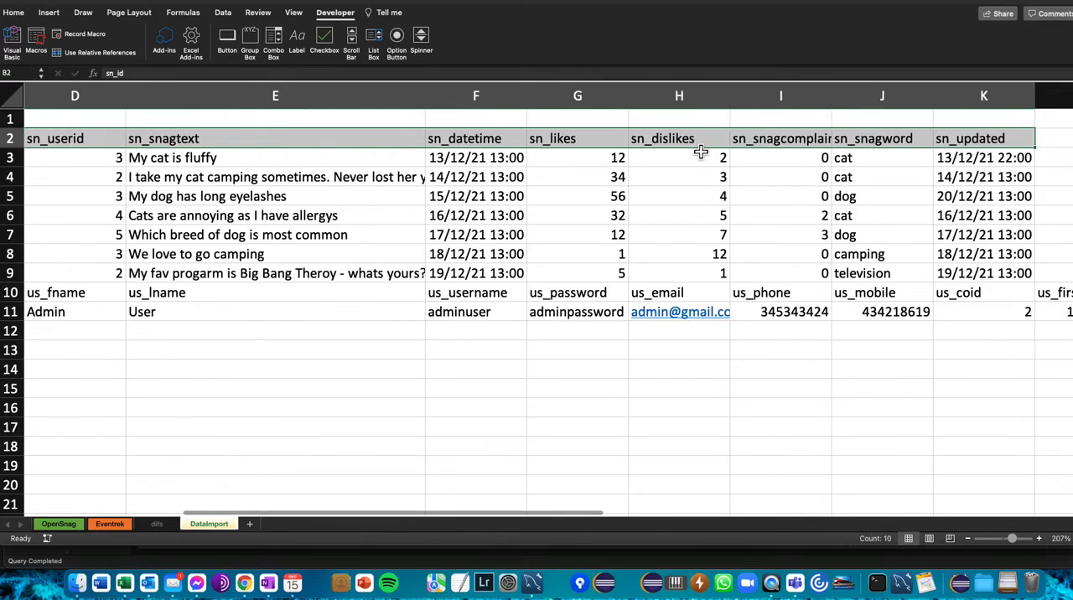
# - Highlight all tSnag sample data rows in B3:K9 of the DataImport sheet
pyautogui.press('Home')
pyautogui.press('Down')
pyautogui.press('Right')
pyautogui.hotkey('shift', 'Right')
pyautogui.hotkey('shift', 'Right')
pyautogui.hotkey('shift', 'Right')
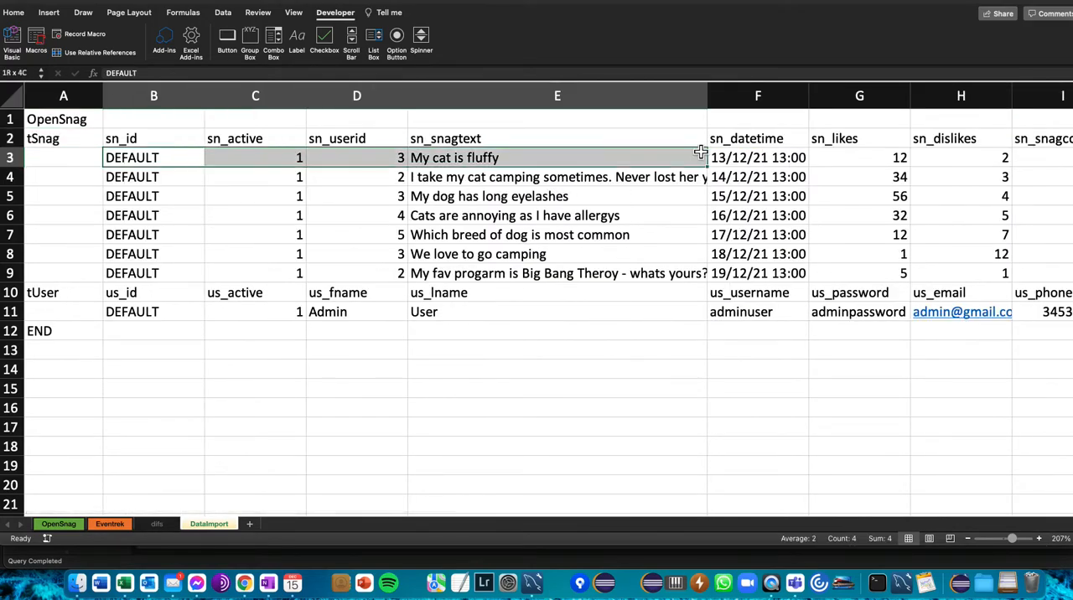
pyautogui.hotkey('shift', 'Right')
pyautogui.hotkey('shift', 'Right')
pyautogui.hotkey('shift', 'Right')
pyautogui.hotkey('shift', 'Right')
pyautogui.hotkey('shift', 'Right')
pyautogui.hotkey('shift', 'Right')
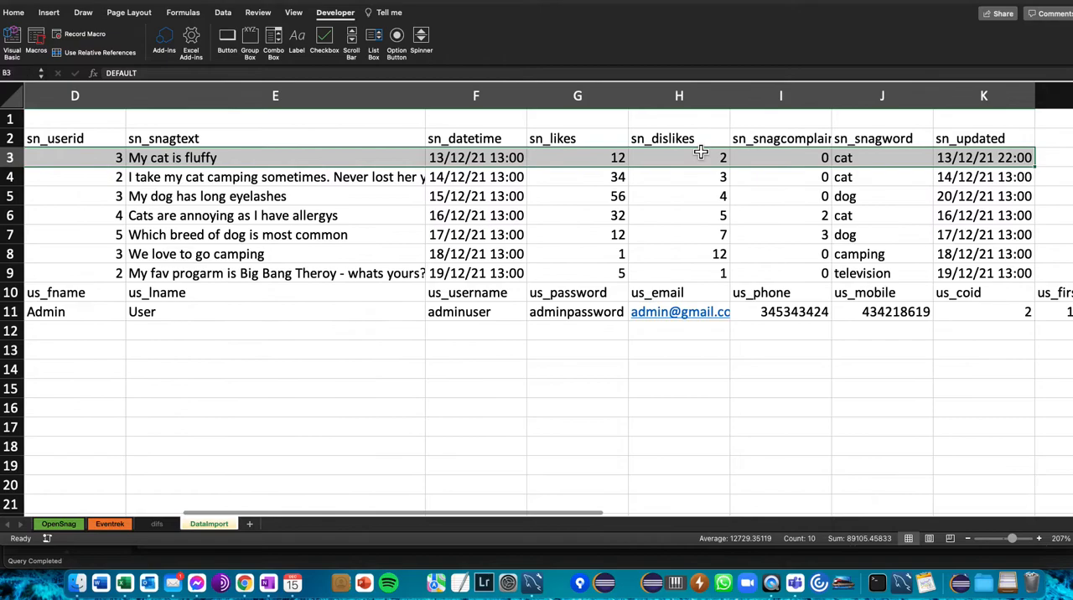
pyautogui.hotkey('shift', 'Down')
pyautogui.hotkey('shift', 'Down')
pyautogui.hotkey('shift', 'Down')
pyautogui.hotkey('shift', 'Down')
pyautogui.hotkey('shift', 'Down')
pyautogui.hotkey('shift', 'Down')
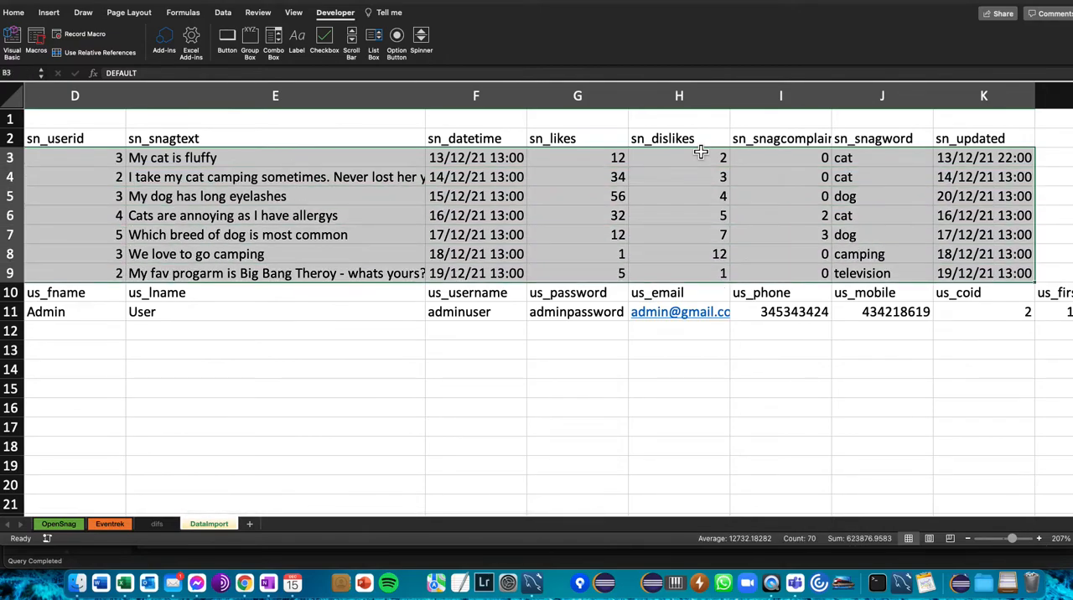
# - Highlight the tUser field names and sample record in B10:L11, then return to the tUser table name
pyautogui.press('Left')
pyautogui.press('Down')
pyautogui.press('Down')
pyautogui.press('Down')
pyautogui.press('Down')
pyautogui.press('Down')
pyautogui.press('Down')
pyautogui.press('Down')
pyautogui.press('Down')
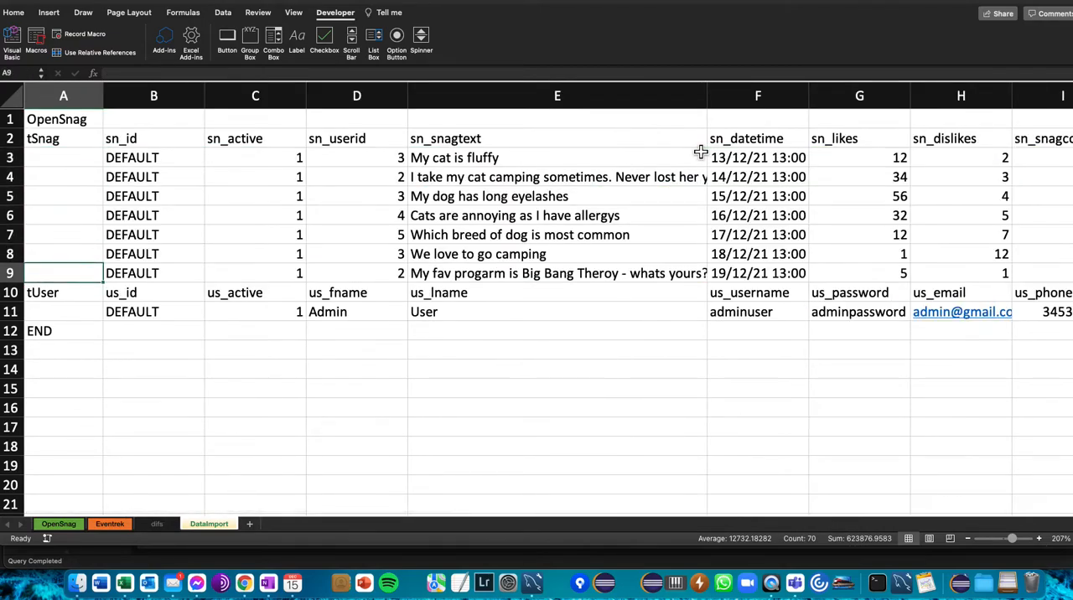
pyautogui.press('Up')
pyautogui.press('Right')
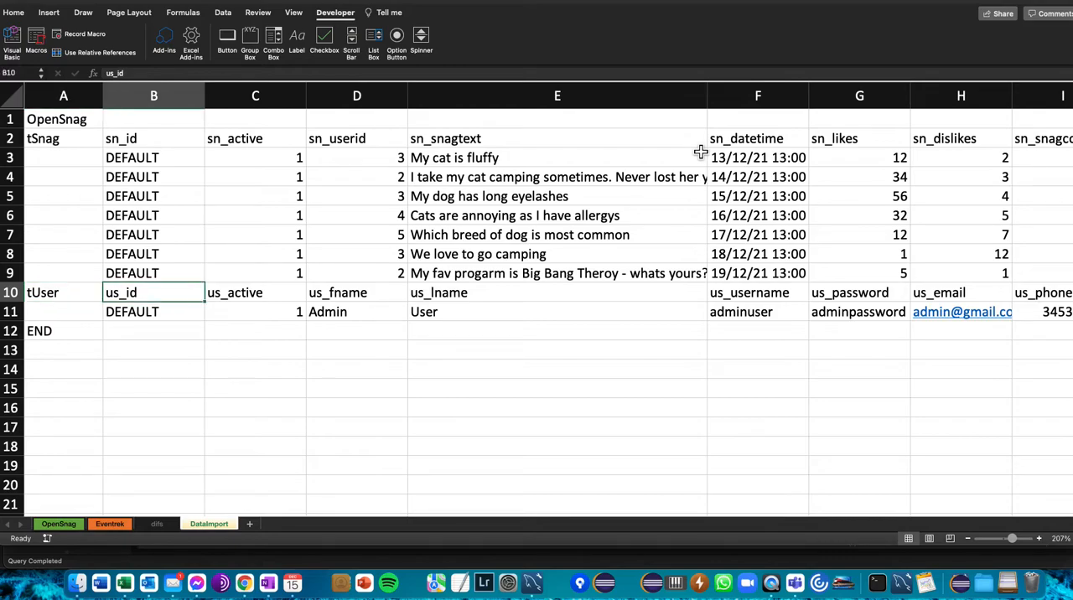
pyautogui.hotkey('shift', 'Right')
pyautogui.hotkey('shift', 'Right')
pyautogui.hotkey('shift', 'Right')
pyautogui.hotkey('shift', 'Right')
pyautogui.hotkey('shift', 'Right')
pyautogui.hotkey('shift', 'Right')
pyautogui.hotkey('shift', 'Right')
pyautogui.hotkey('shift', 'Right')
pyautogui.hotkey('shift', 'Right')
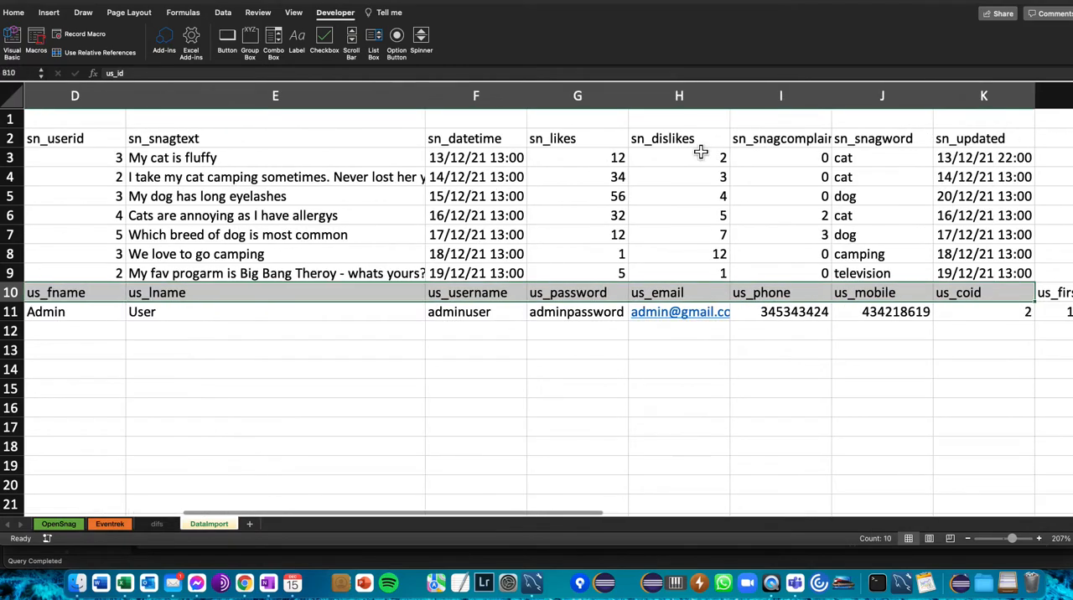
pyautogui.hotkey('shift', 'Right')
pyautogui.hotkey('shift', 'Down')
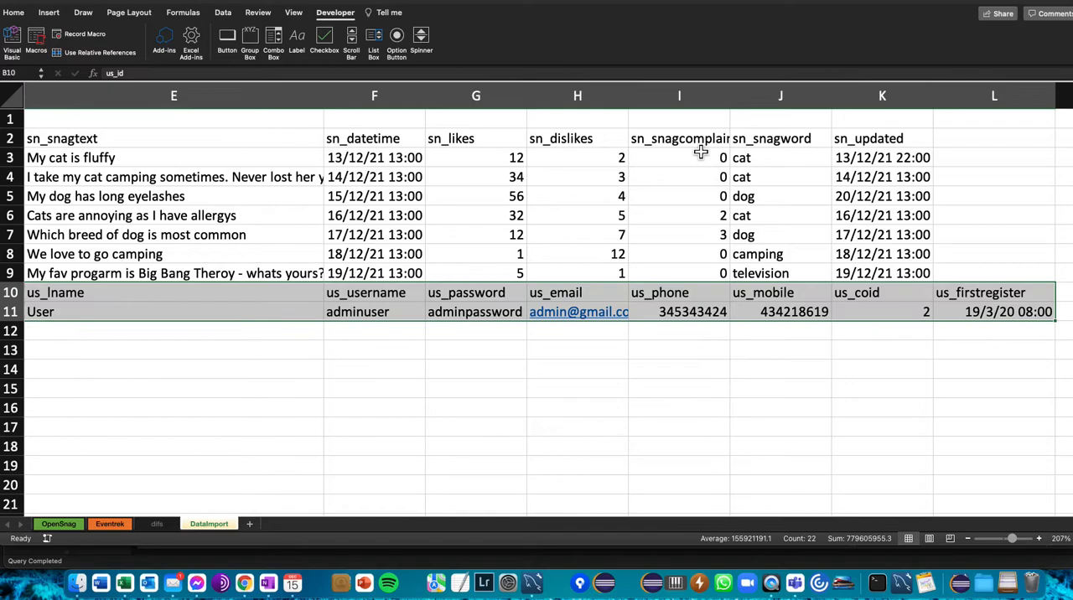
pyautogui.press('Home')
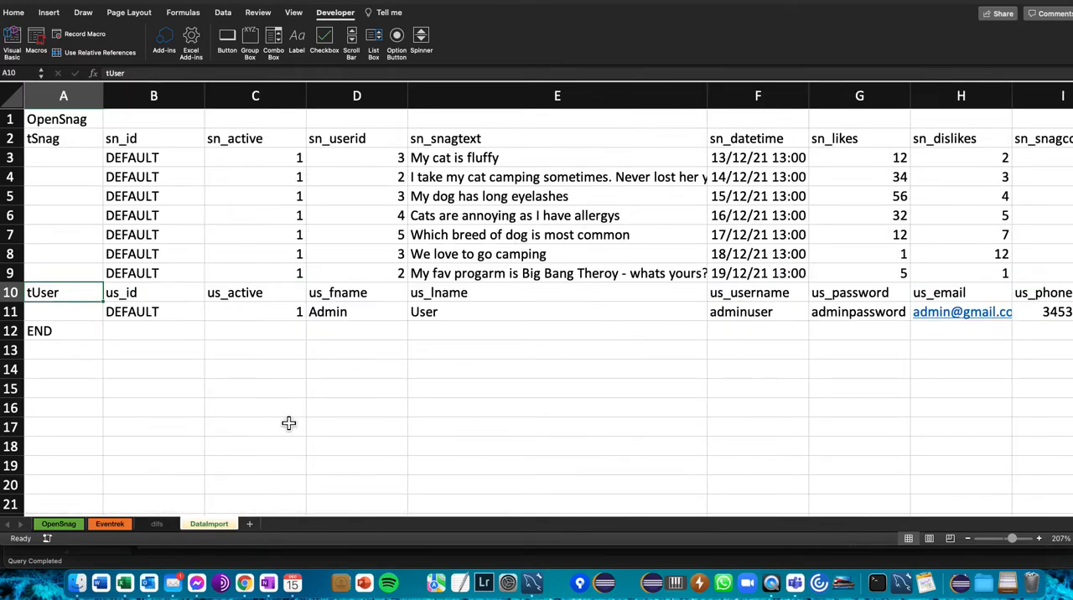
# - Return to the OpenSnag sheet and open the workbook's code in the Visual Basic editor
pyautogui.click(73, 526)
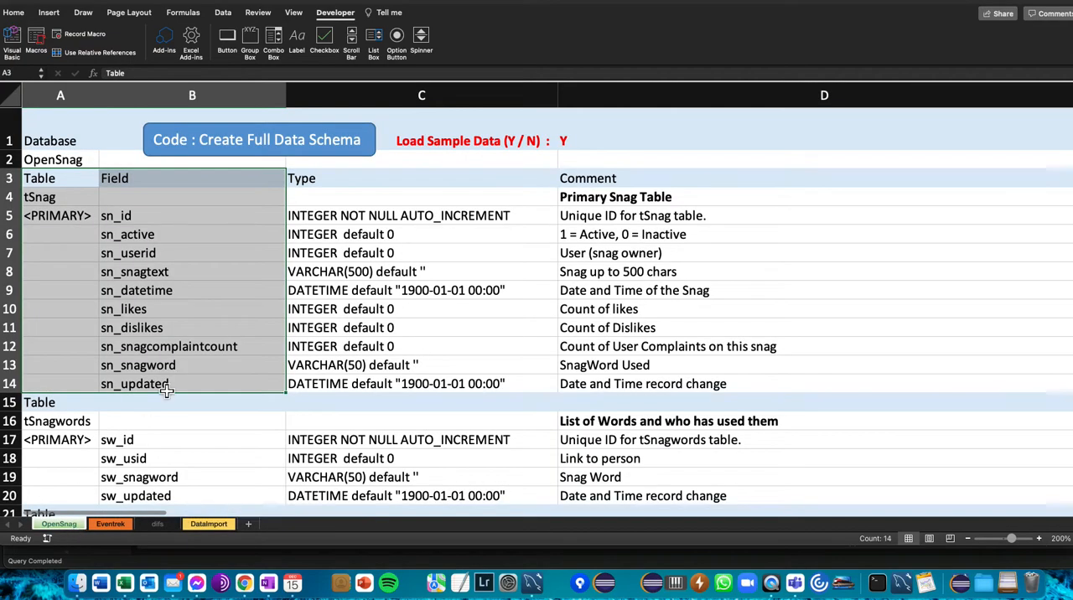
pyautogui.click(134, 308)
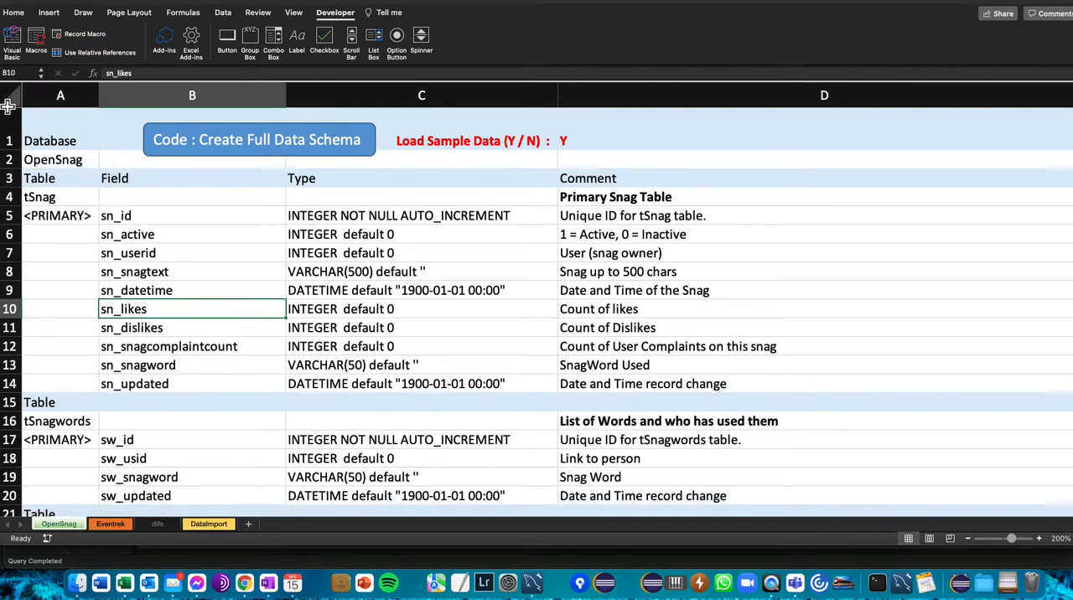
pyautogui.click(13, 42)
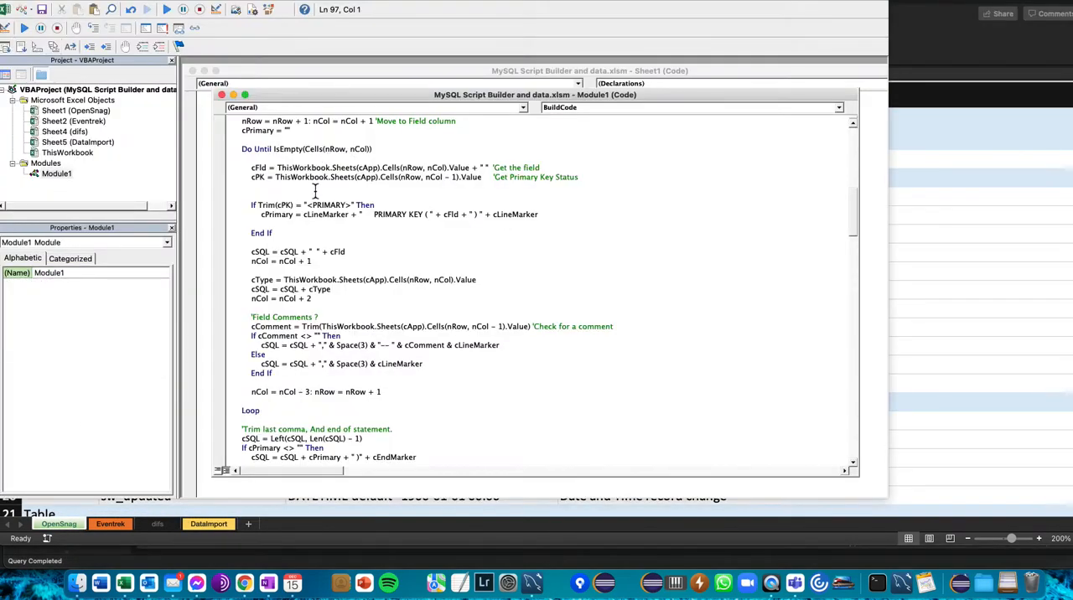
# - Examine the BuildCode and LoadData procedures in Module1, including the handling of field data types
pyautogui.scroll(2, 315, 191)
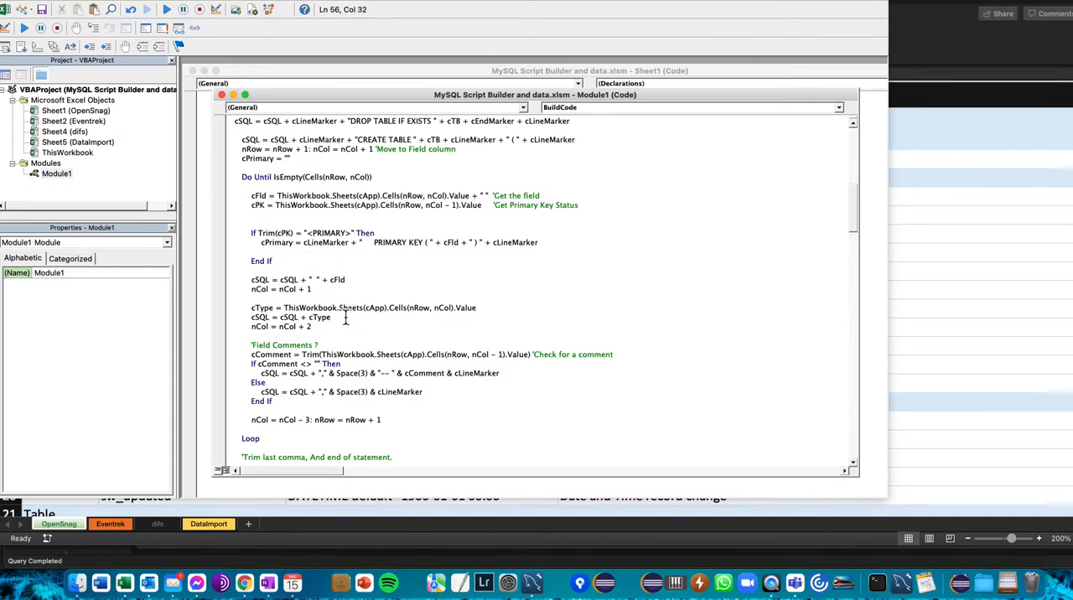
pyautogui.moveTo(332, 288); pyautogui.dragTo(377, 460)
pyautogui.click(358, 285)
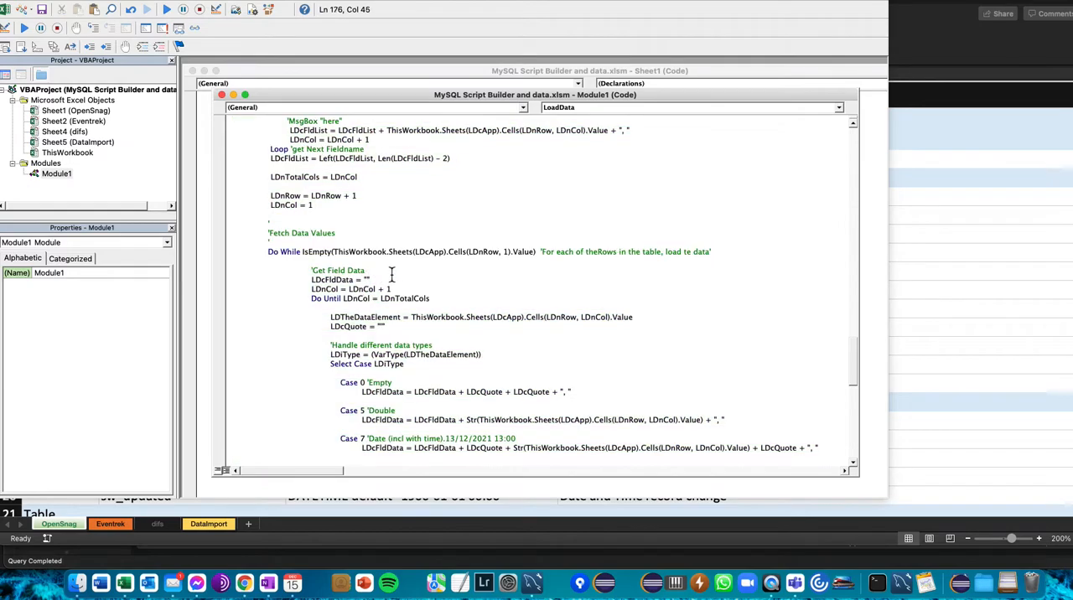
pyautogui.scroll(-6, 400, 274)
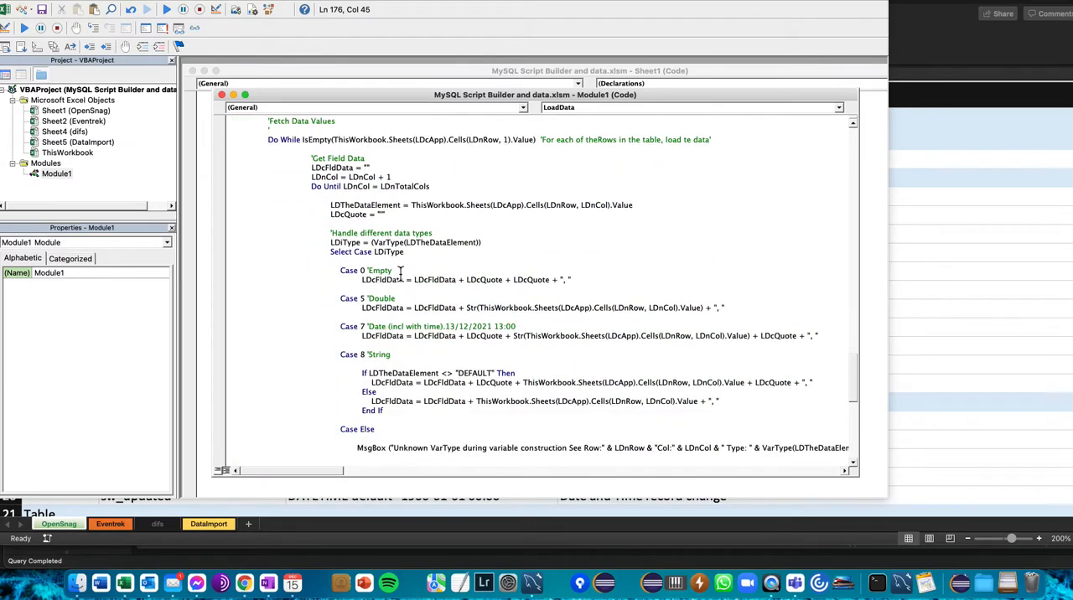
pyautogui.scroll(-3, 400, 274)
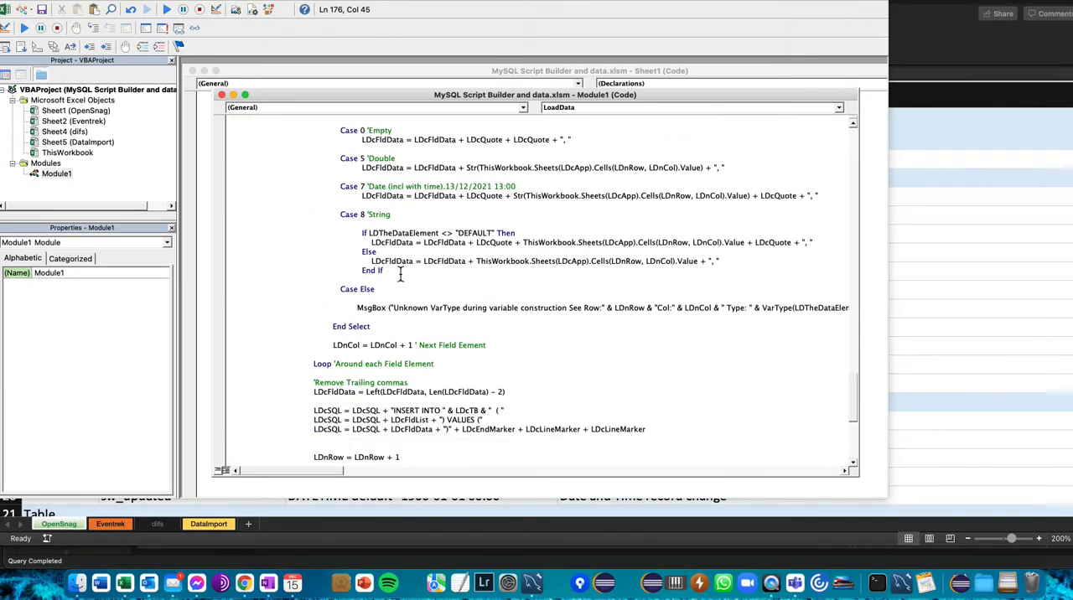
pyautogui.scroll(10, 400, 274)
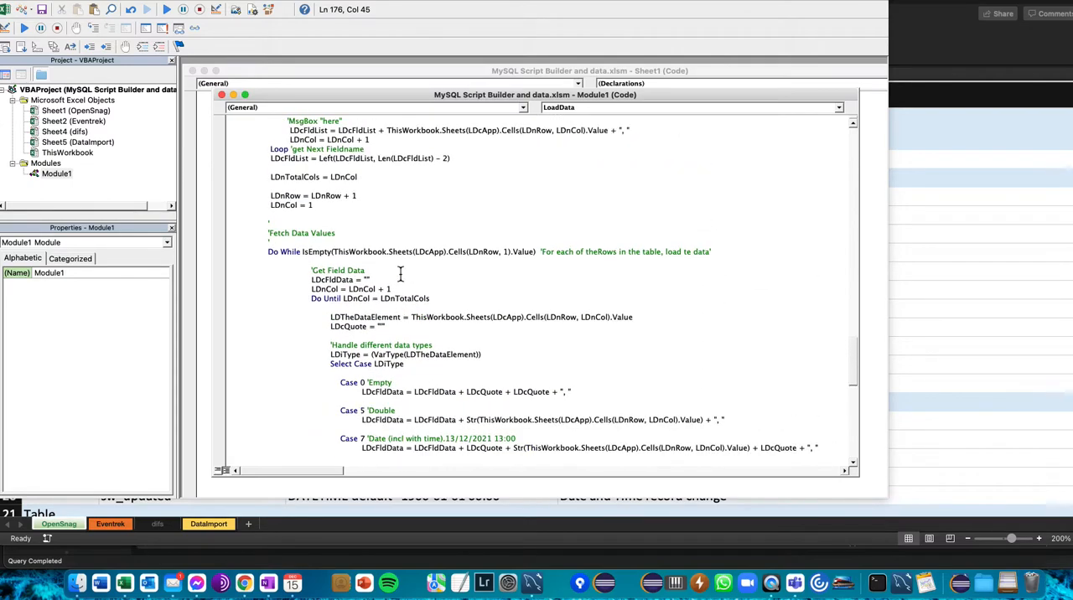
# - Review the LoadData procedure back to its beginning and return from the code to the OpenSnag sheet
pyautogui.scroll(12, 400, 274)
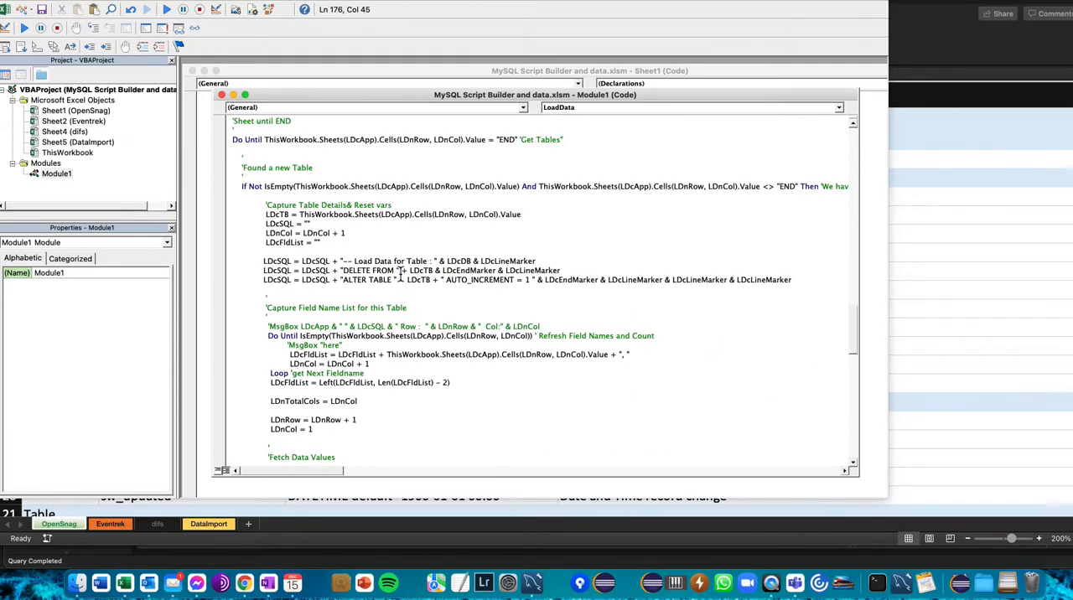
pyautogui.scroll(5, 400, 274)
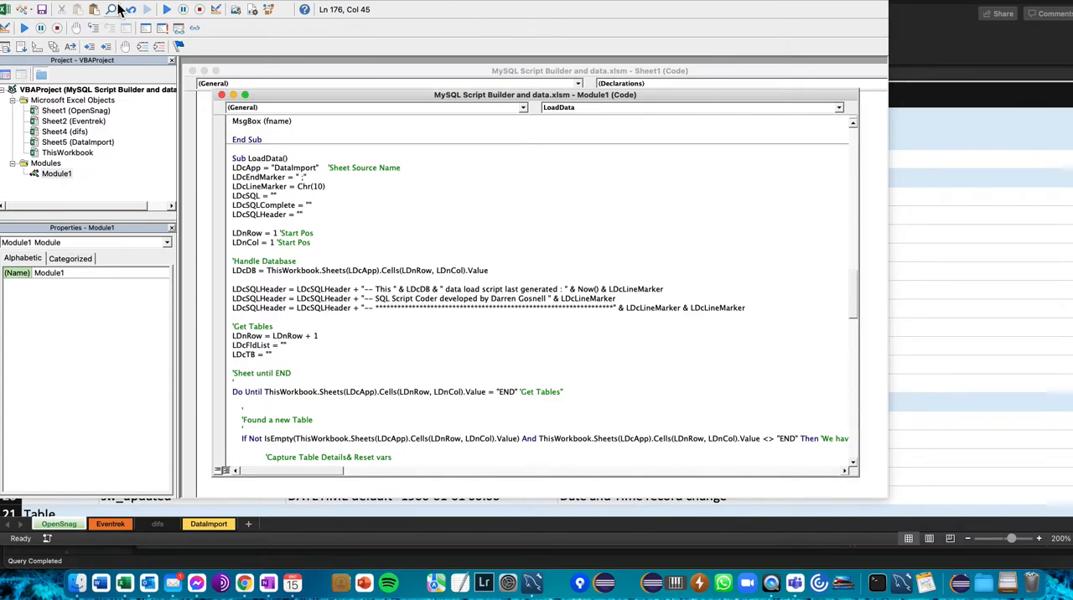
pyautogui.click(8, 8)
pyautogui.click(151, 201)
pyautogui.click(84, 244)
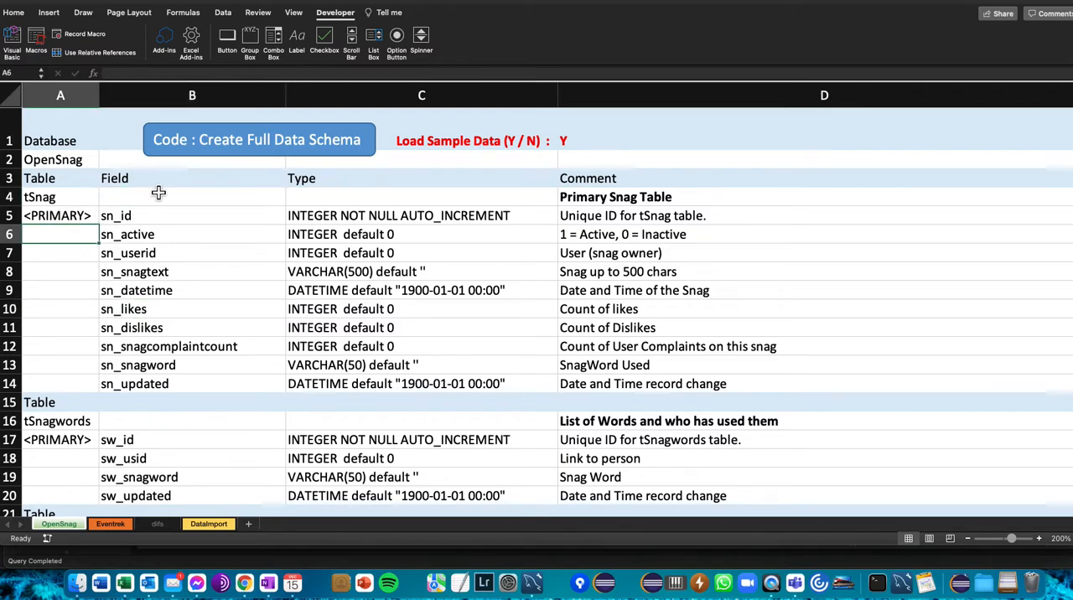
# - Highlight the tSnag field names in B5:B12 and their data types in C5:C12, then select the sn_snagtext cell
pyautogui.moveTo(147, 216); pyautogui.dragTo(155, 352)
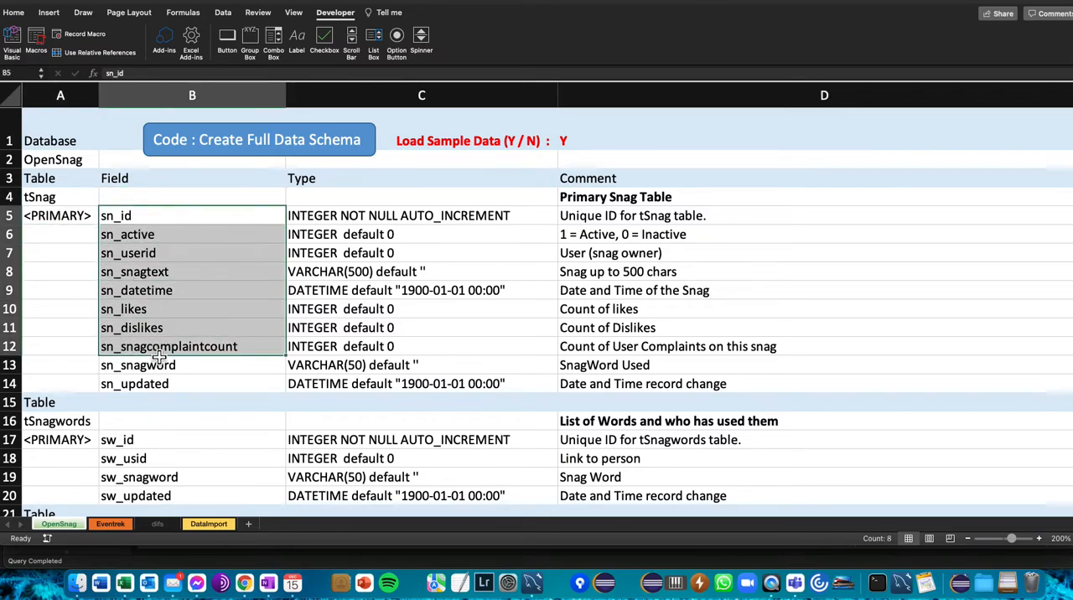
pyautogui.moveTo(302, 219); pyautogui.dragTo(306, 351)
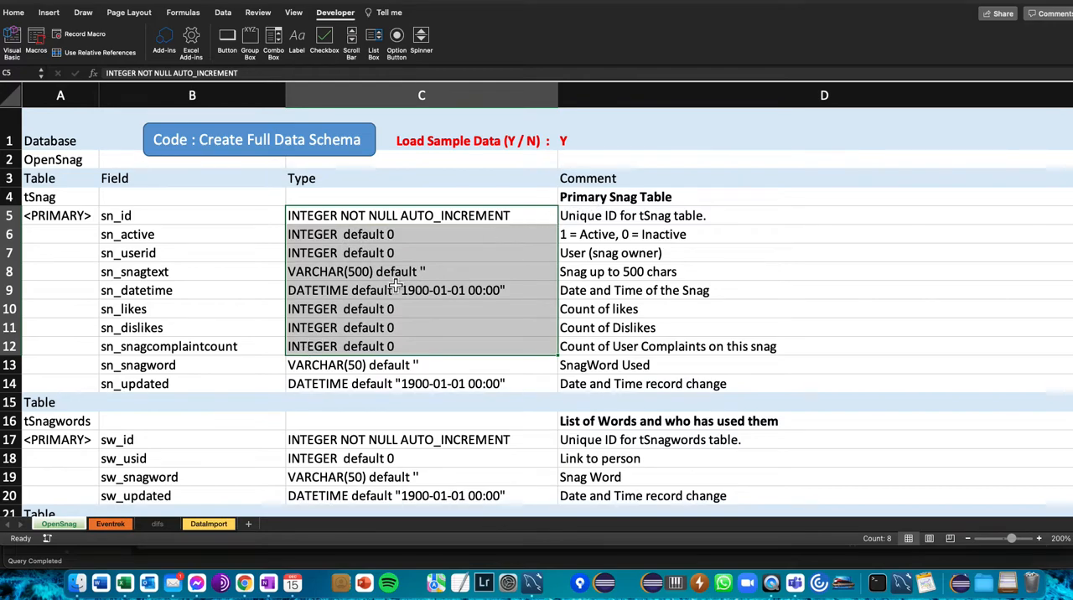
pyautogui.click(242, 270)
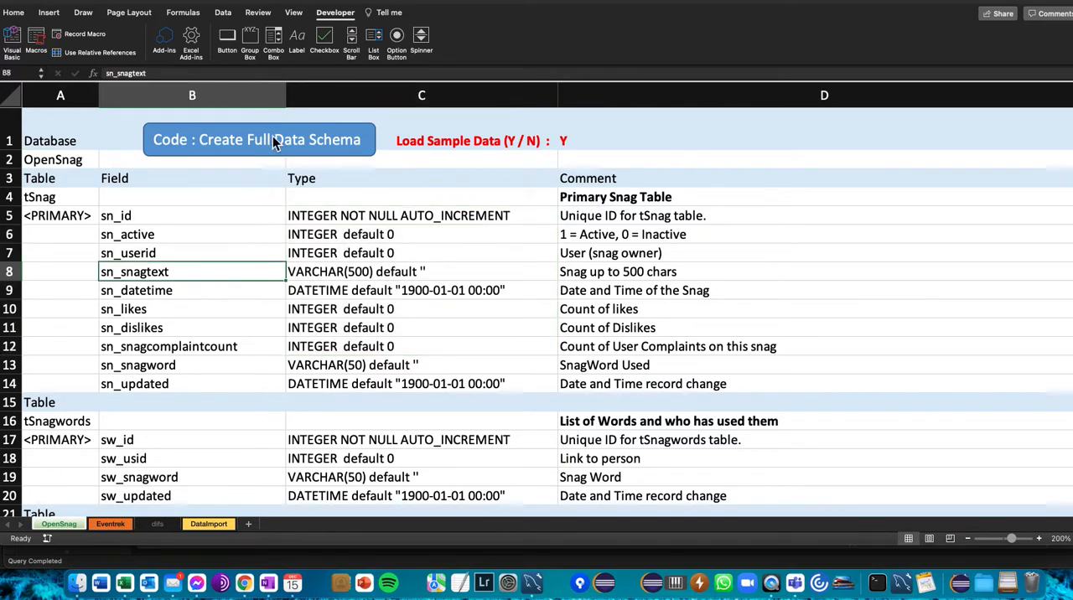
# - Run the Create Full Data Schema macro, highlight the output file name in its message, and dismiss the message
pyautogui.click(274, 143)
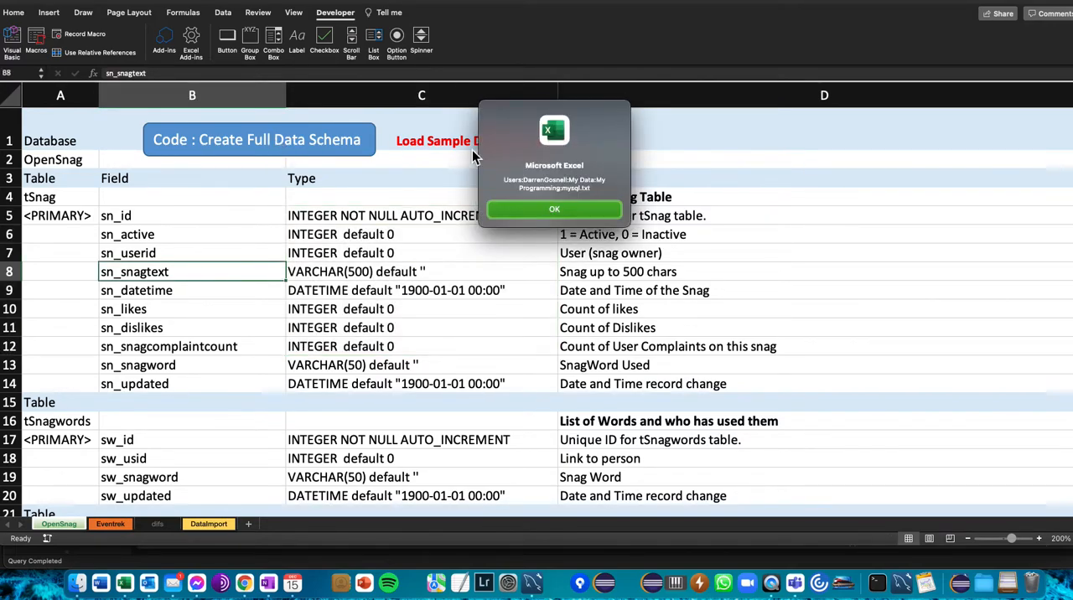
pyautogui.tripleClick(587, 189)
pyautogui.click(600, 190)
pyautogui.click(549, 210)
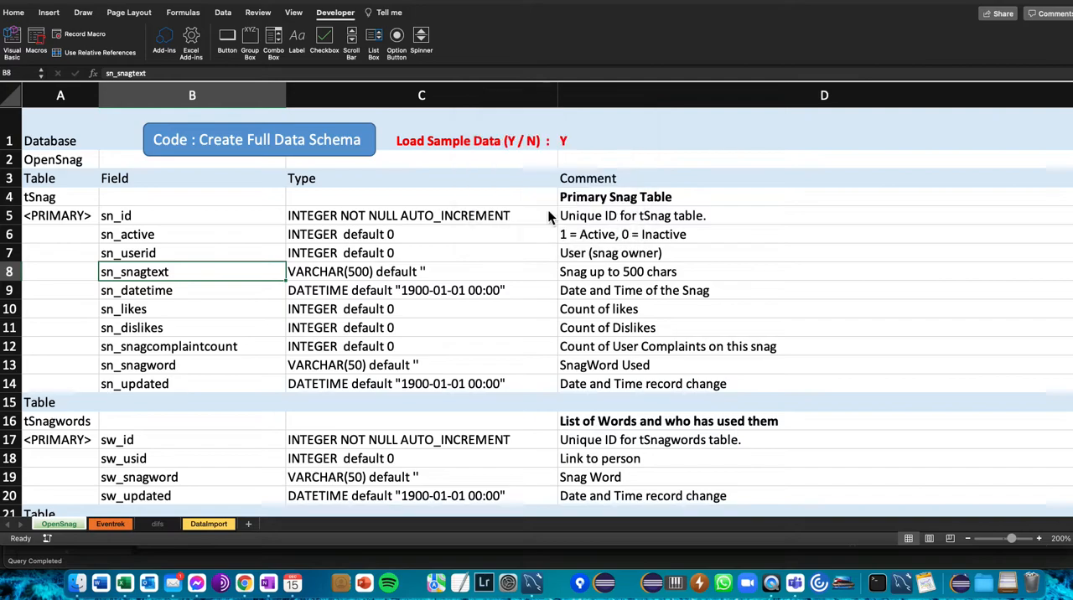
# - Open mysql.txt from the My Programming folder in Finder and look through its table definitions as far as tUser
pyautogui.click(80, 583)
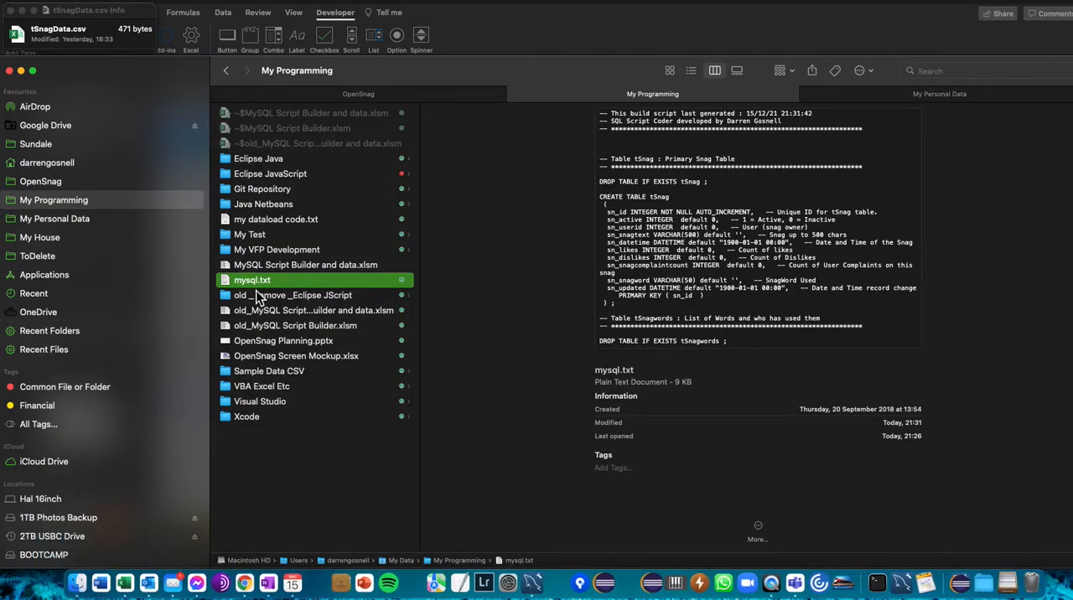
pyautogui.doubleClick(243, 281)
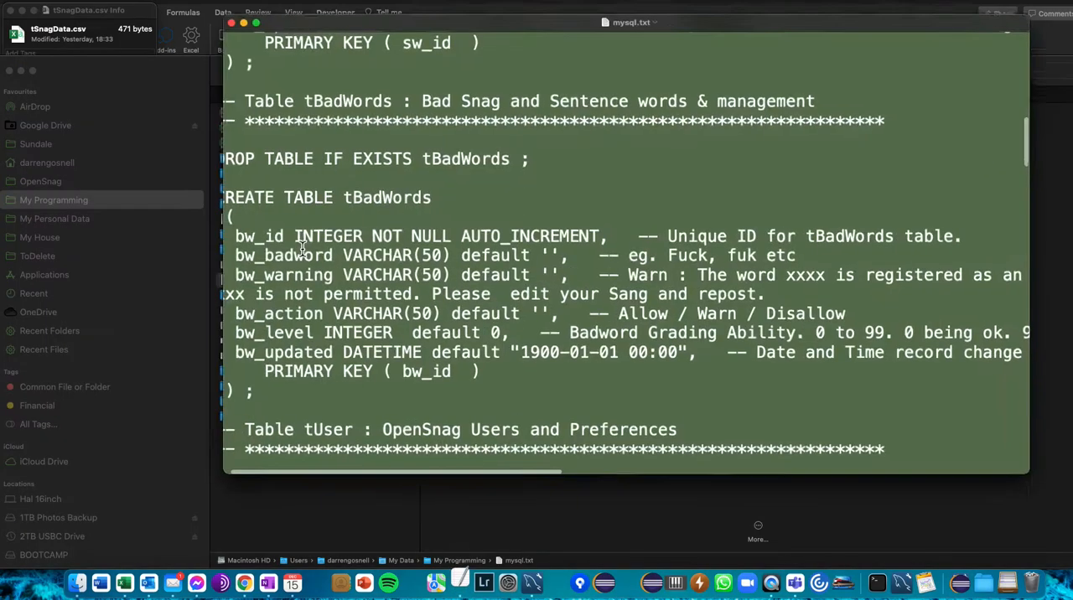
pyautogui.scroll(15, 331, 185)
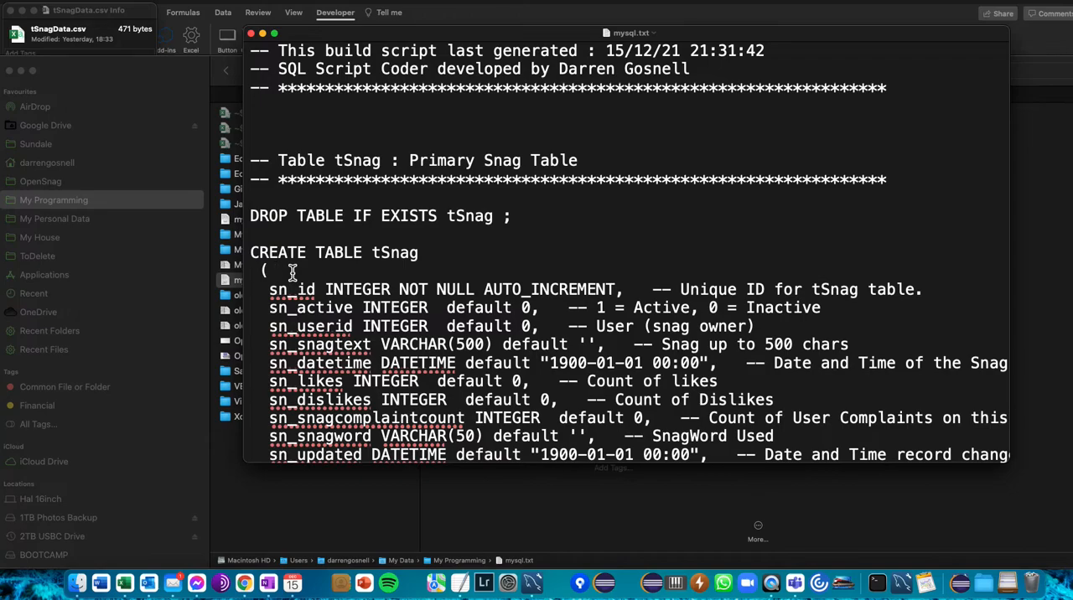
pyautogui.scroll(-15, 314, 307)
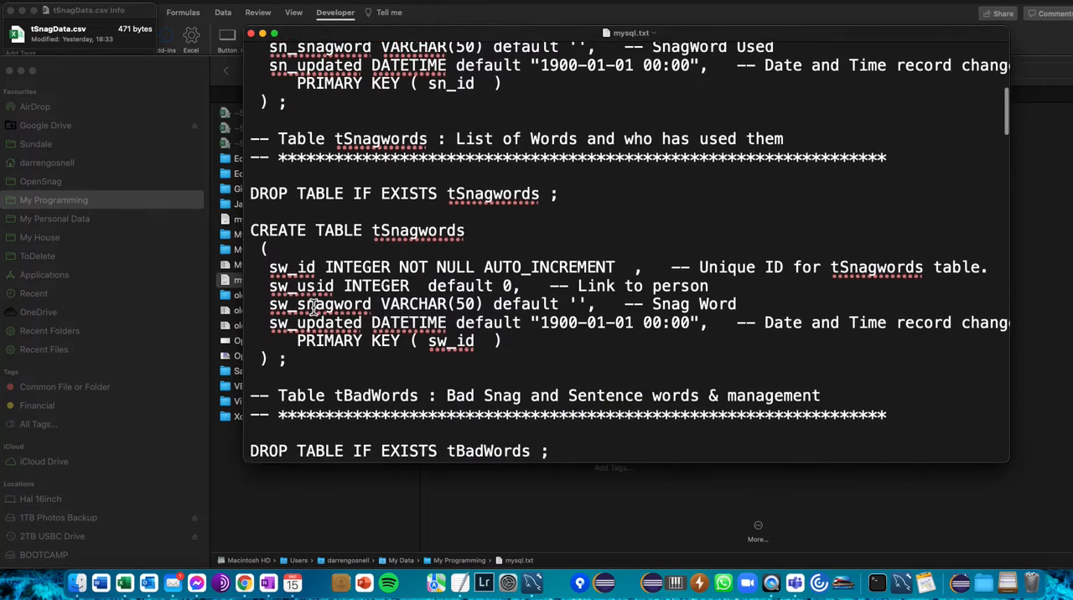
pyautogui.scroll(-10, 314, 308)
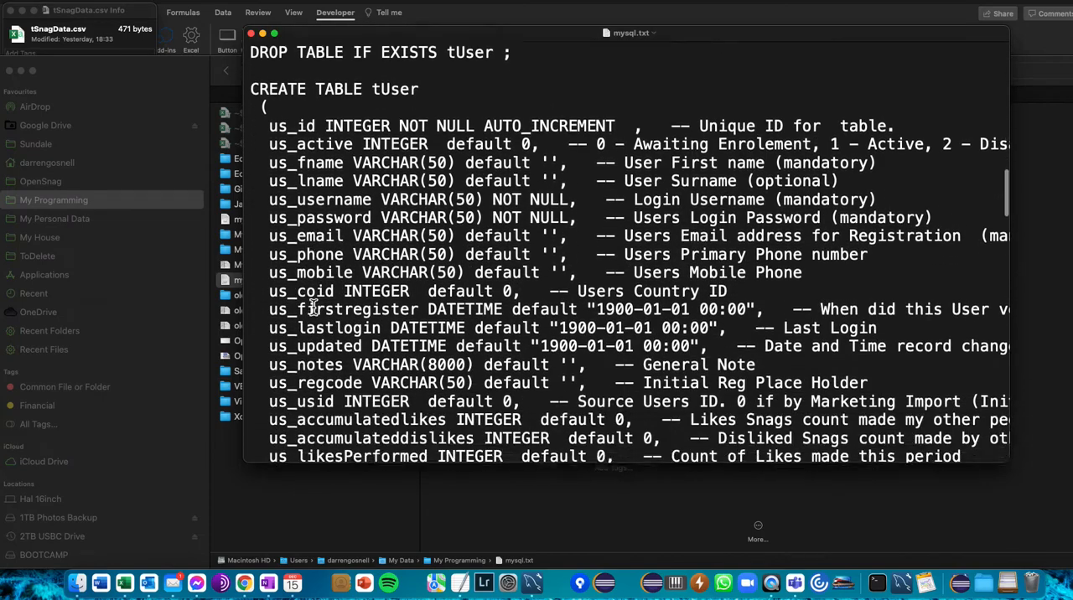
pyautogui.scroll(2, 314, 308)
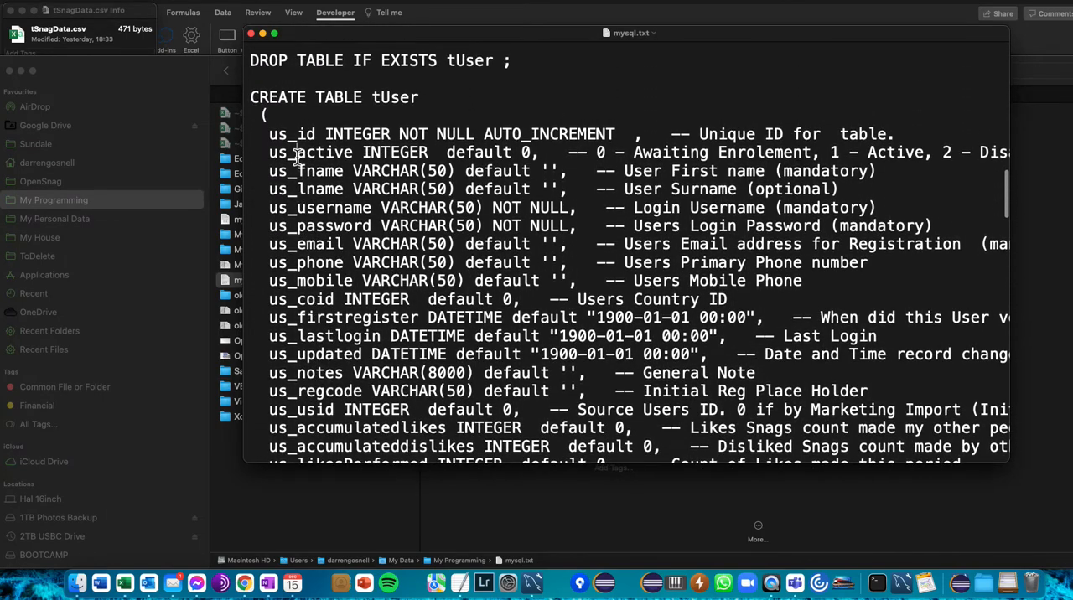
# - Highlight the field names, the surname comment and the us_id AUTO_INCREMENT attribute in the tUser table definition
pyautogui.moveTo(298, 155); pyautogui.dragTo(325, 250)
pyautogui.click(730, 191)
pyautogui.moveTo(841, 193); pyautogui.dragTo(654, 195)
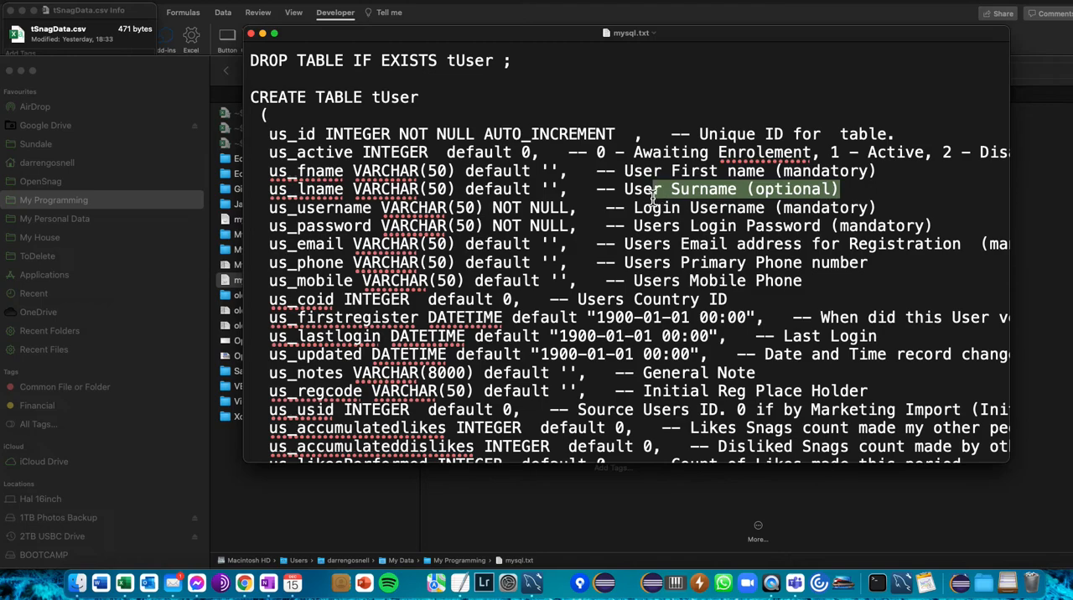
pyautogui.click(499, 214)
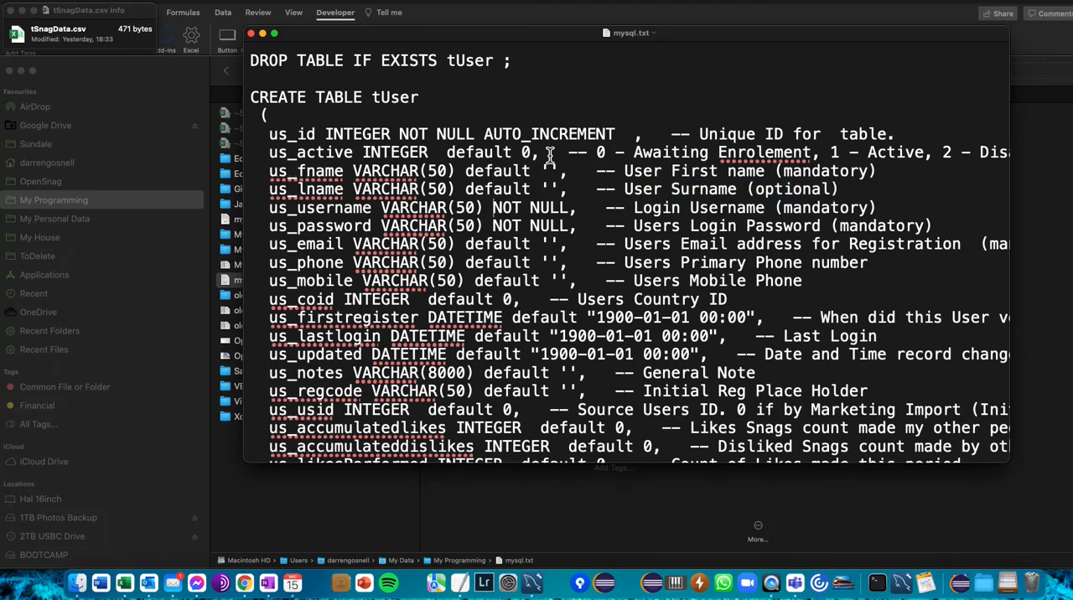
pyautogui.moveTo(614, 135); pyautogui.dragTo(499, 134)
pyautogui.click(412, 136)
# - Look through the remaining table definitions in the script down to the OpenSnag data load section
pyautogui.scroll(-10, 364, 281)
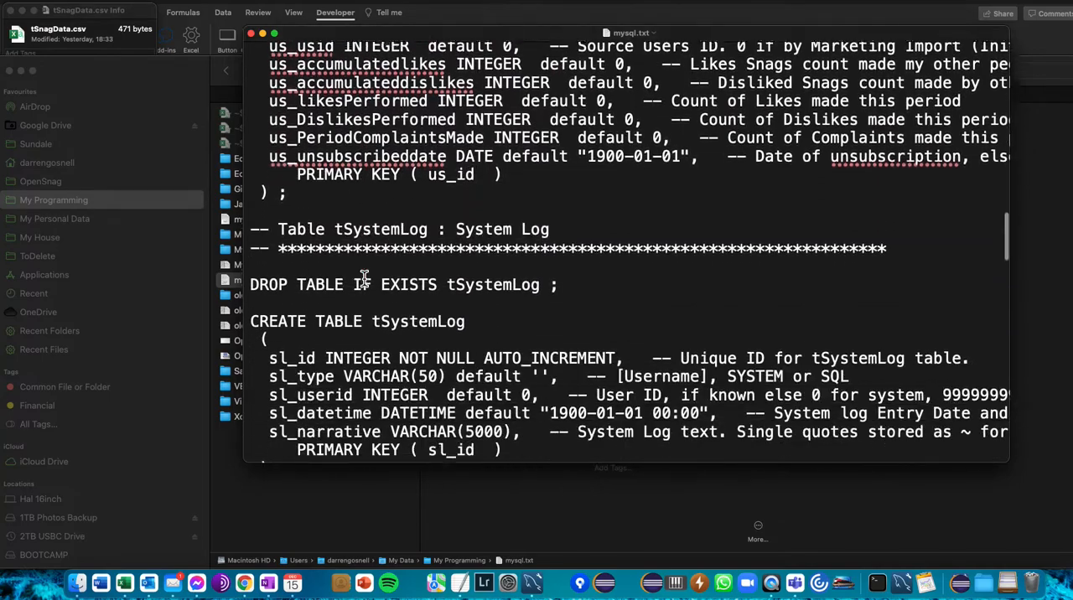
pyautogui.scroll(-10, 364, 280)
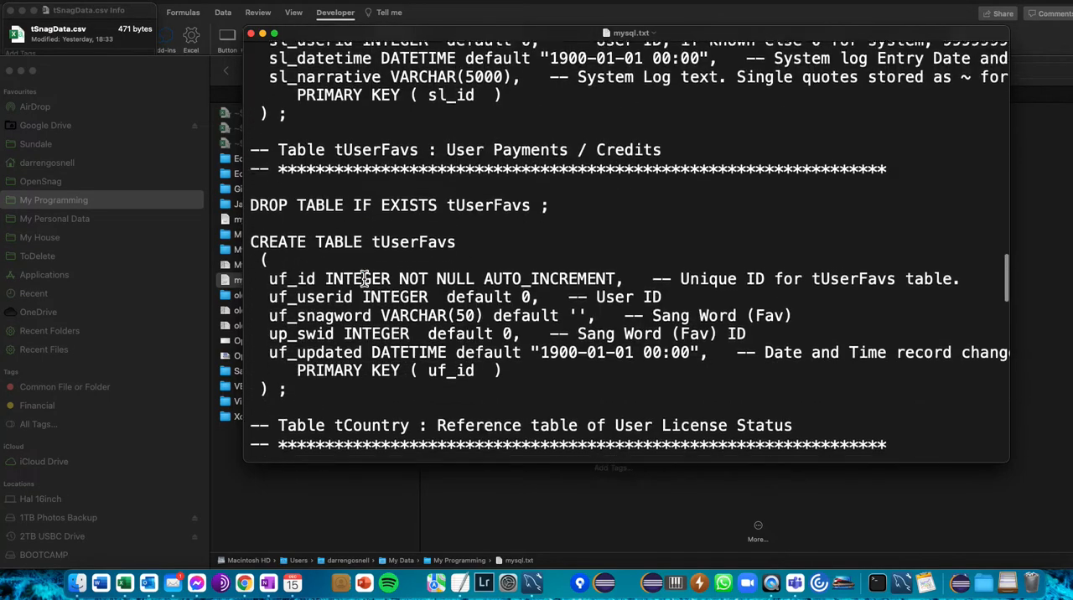
pyautogui.scroll(-10, 364, 279)
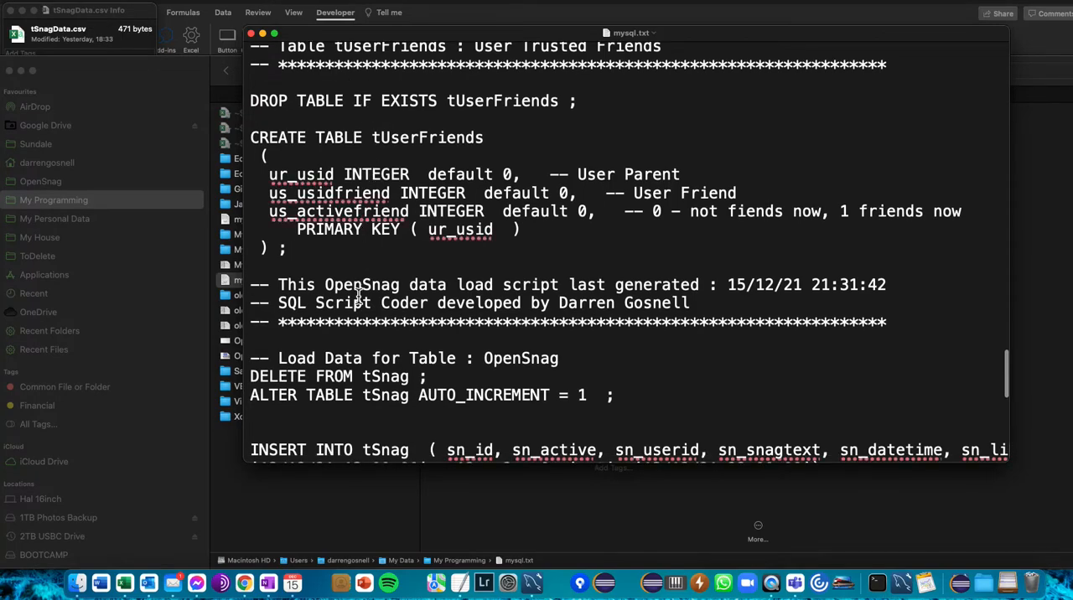
pyautogui.scroll(-3, 361, 295)
pyautogui.scroll(-3, 359, 297)
pyautogui.scroll(-2, 372, 332)
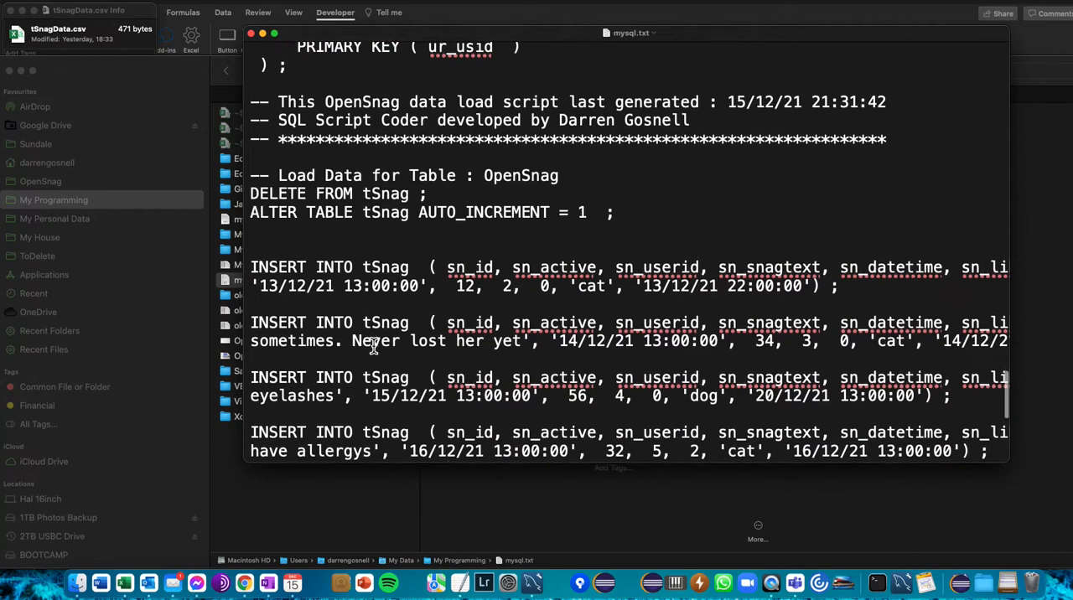
# - Highlight the ALTER TABLE tSnag AUTO_INCREMENT line and the first complete INSERT INTO tSnag statement
pyautogui.moveTo(624, 214); pyautogui.dragTo(319, 217)
pyautogui.click(316, 223)
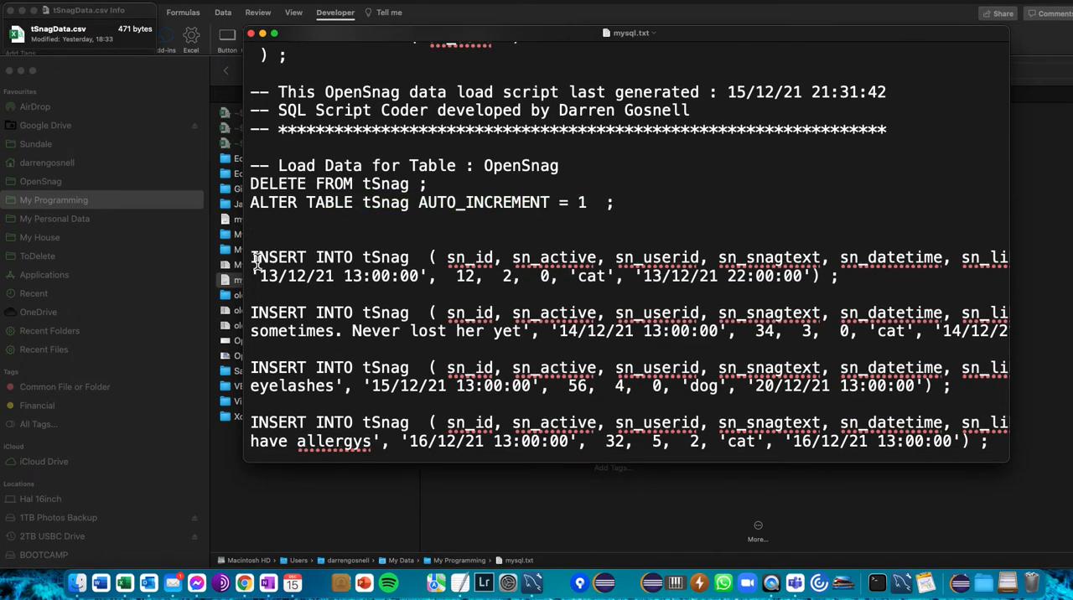
pyautogui.moveTo(254, 263); pyautogui.dragTo(844, 275)
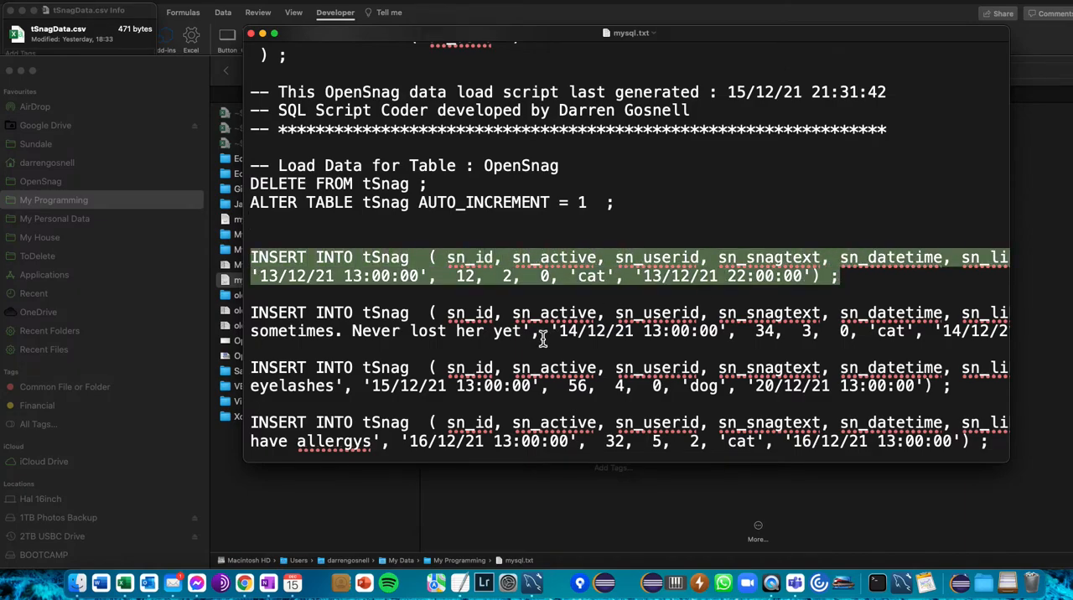
# - Switch to Excel and select the first sn_snagtext sample, "My cat is fluffy", in E3 of the DataImport sheet
pyautogui.click(135, 573)
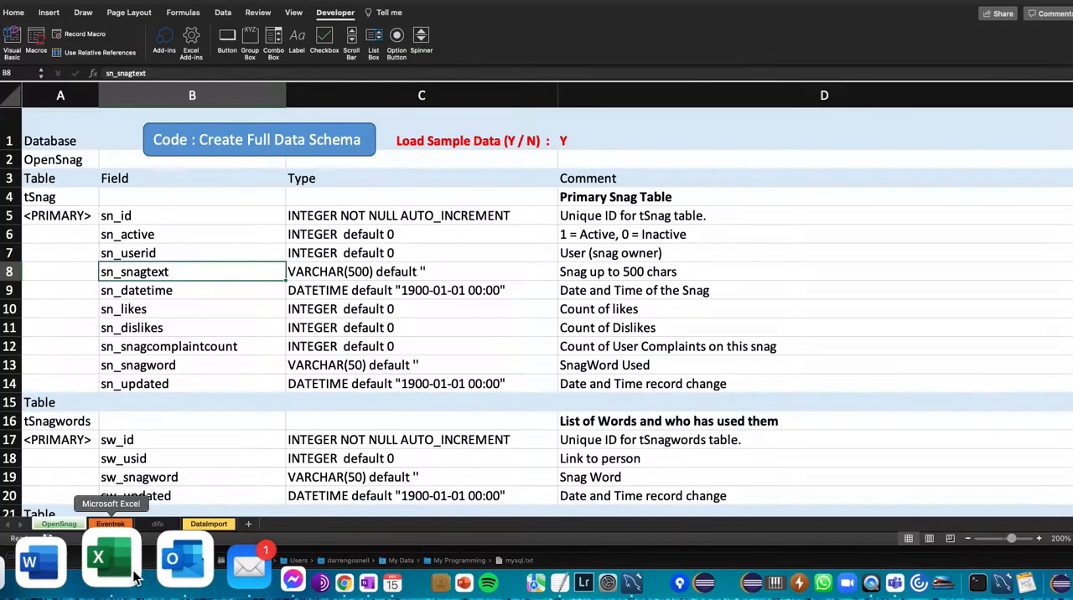
pyautogui.click(216, 523)
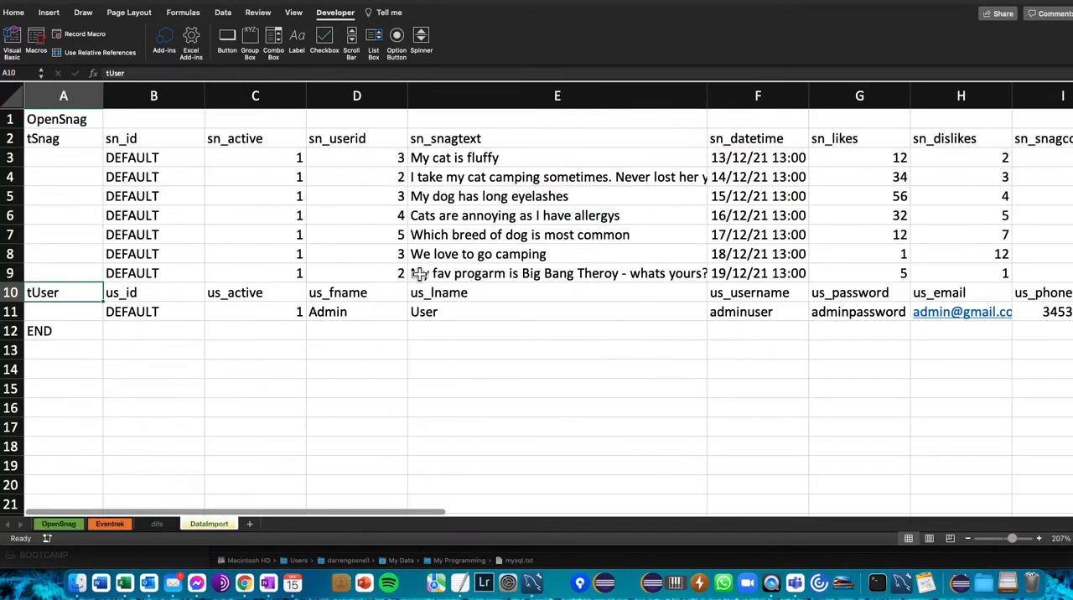
pyautogui.click(494, 158)
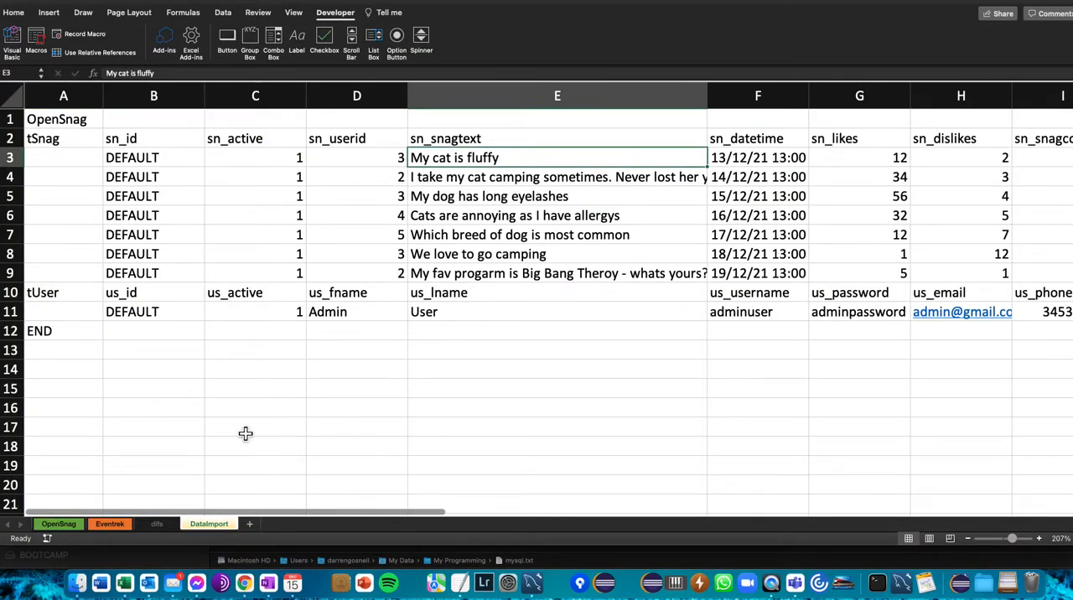
# - Return to mysql.txt and highlight the matching 'My cat is fluffy' value in the first tSnag INSERT statement
pyautogui.press('super+Tab')
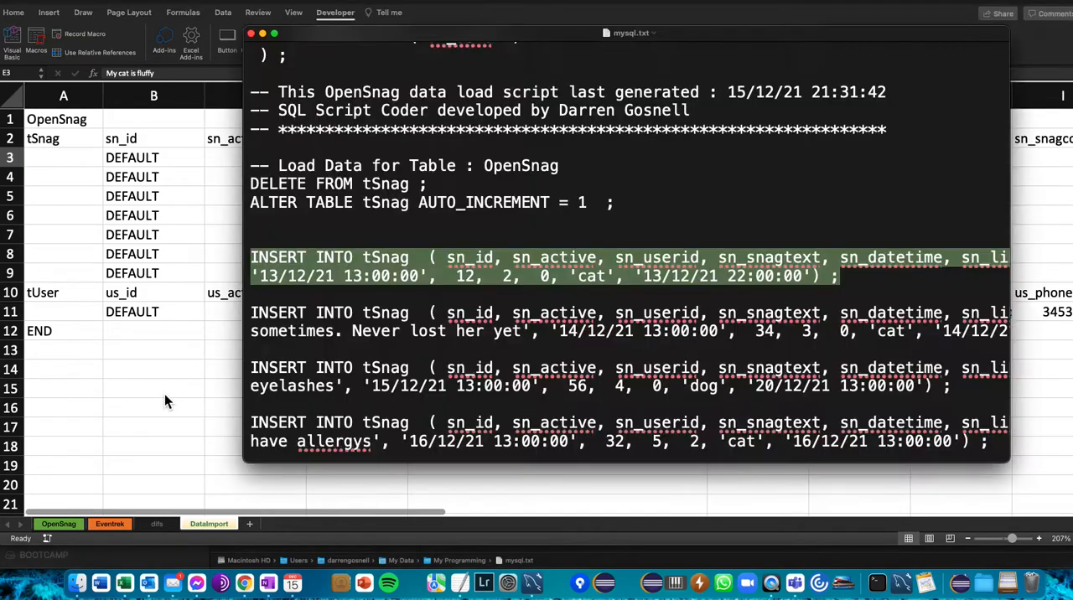
pyautogui.click(465, 257)
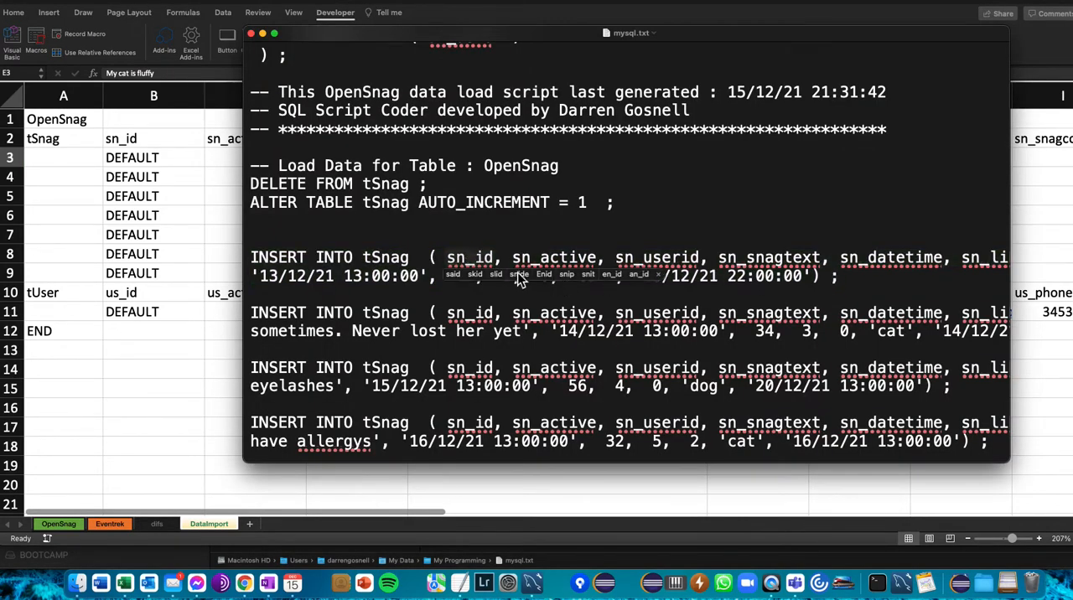
pyautogui.hscroll(5, 621, 270)
pyautogui.hscroll(10, 621, 270)
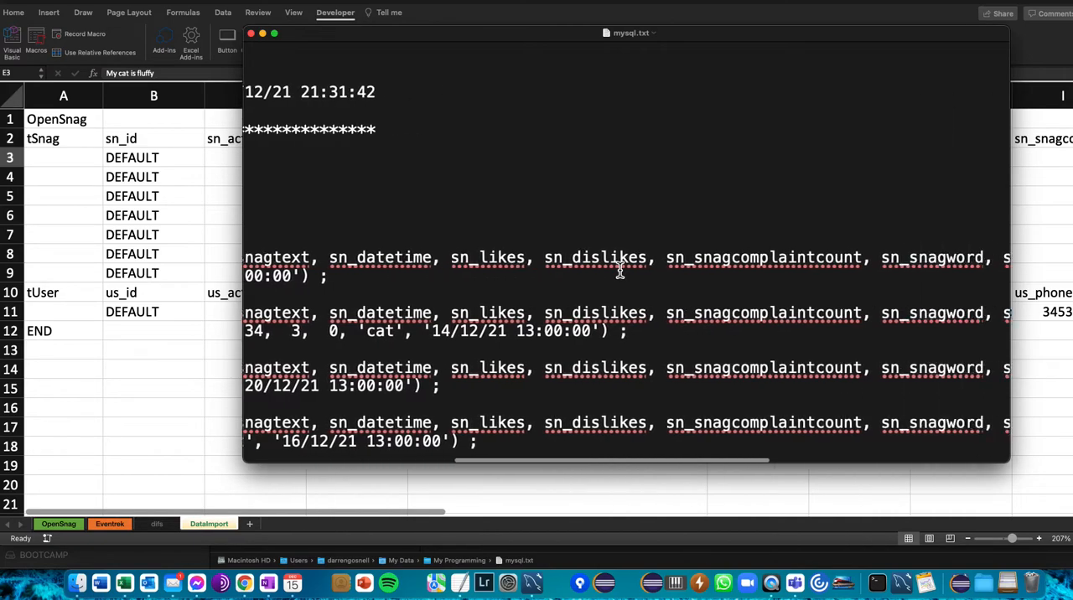
pyautogui.hscroll(7, 621, 270)
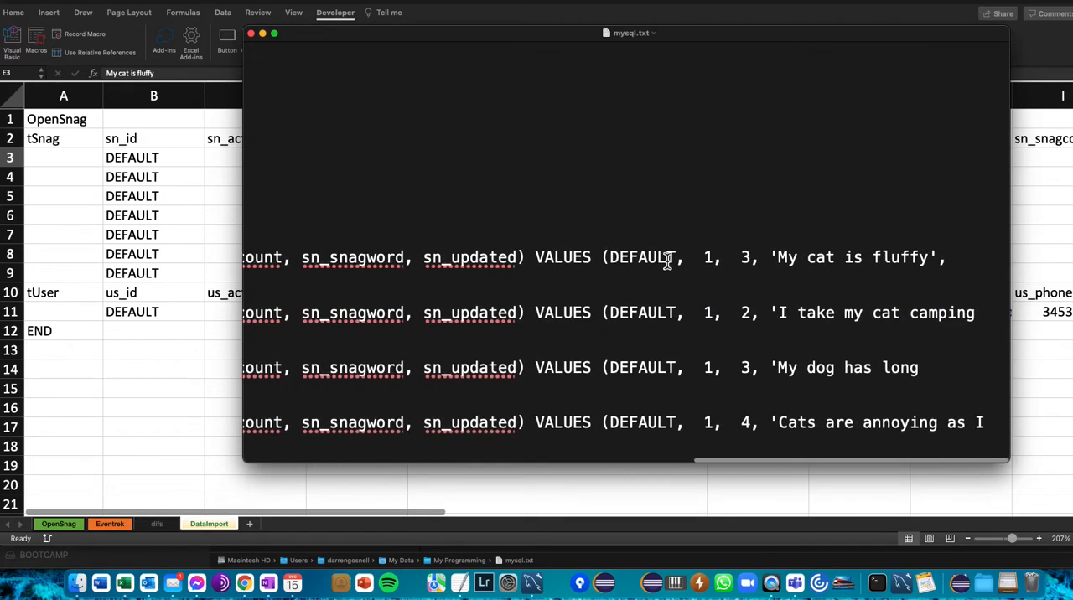
pyautogui.moveTo(935, 260); pyautogui.dragTo(779, 258)
pyautogui.hscroll(-15, 707, 276)
pyautogui.click(374, 296)
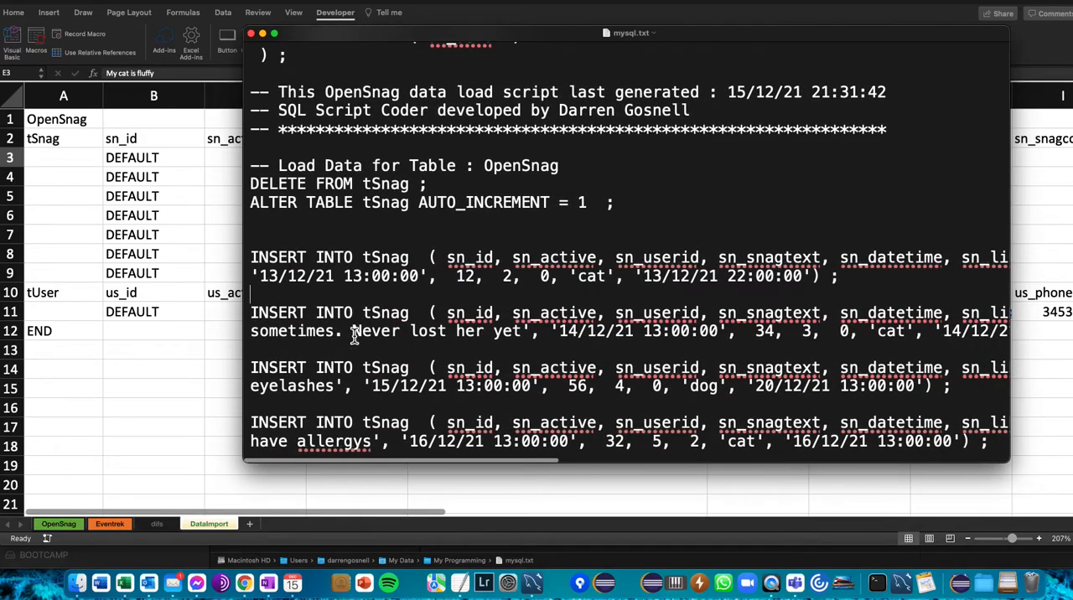
# - Check the remaining tSnag and tUser INSERT statements, and select the whole script text before clearing the selection
pyautogui.scroll(-10, 354, 335)
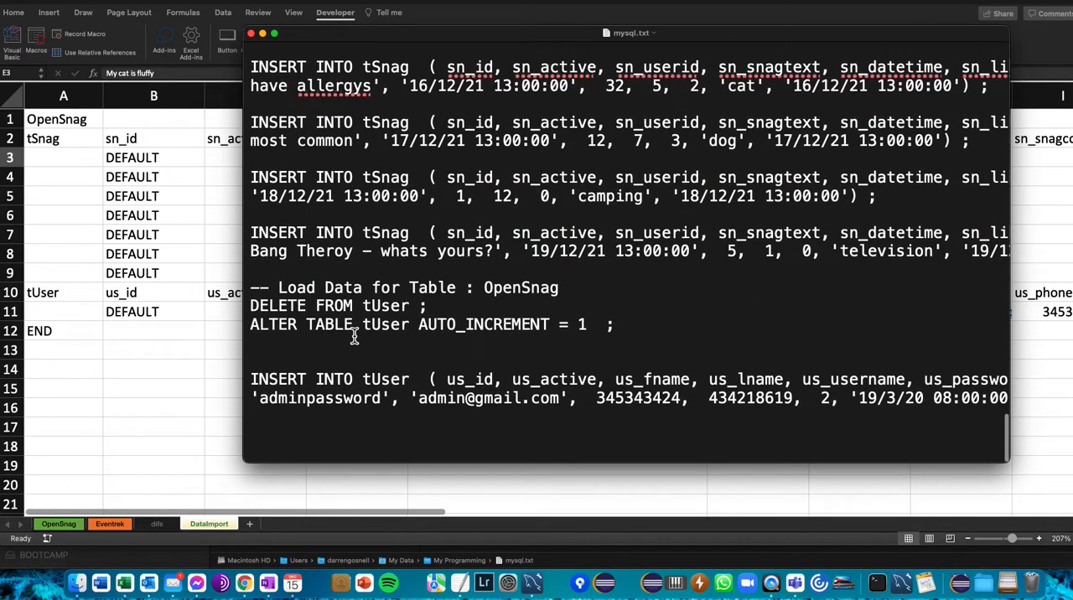
pyautogui.scroll(10, 354, 335)
pyautogui.press('super+a')
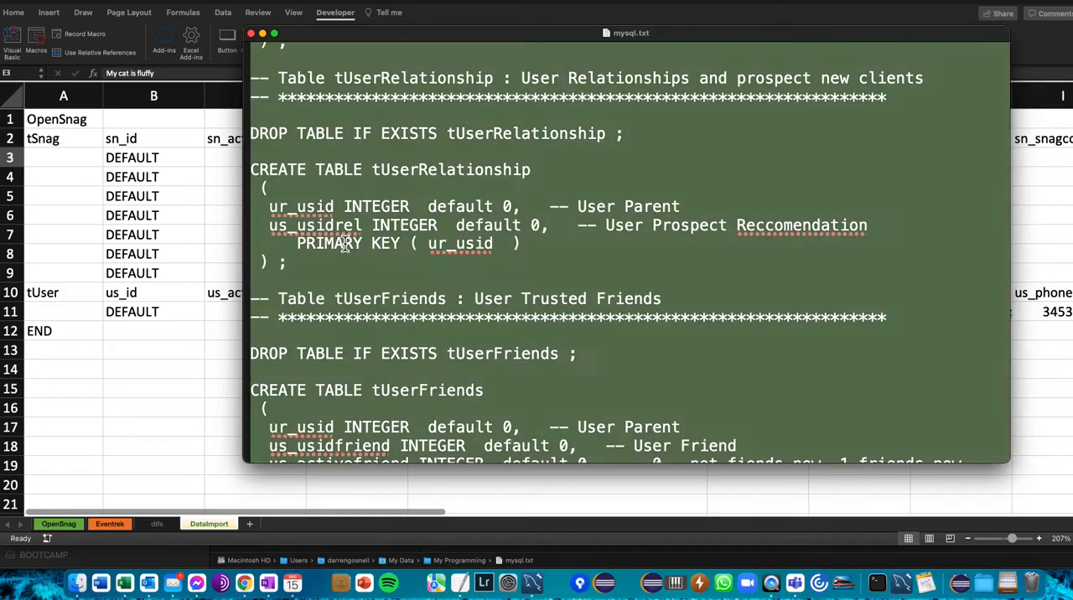
pyautogui.click(335, 243)
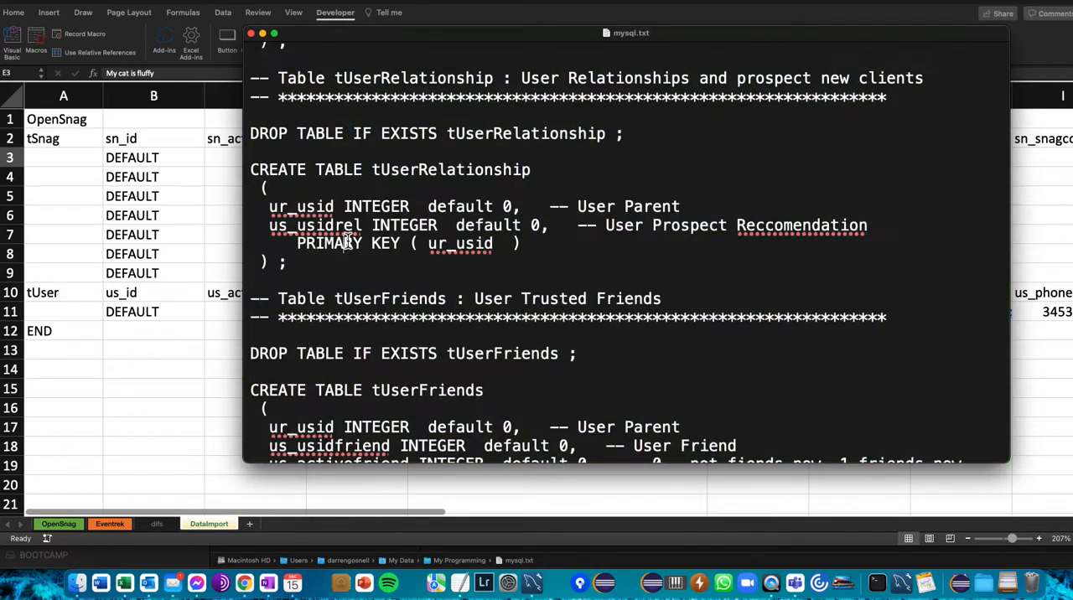
# - Go back to the beginning of the mysql.txt script and quit the text editor to return to the workbook
pyautogui.scroll(-10, 307, 133)
pyautogui.scroll(20, 306, 128)
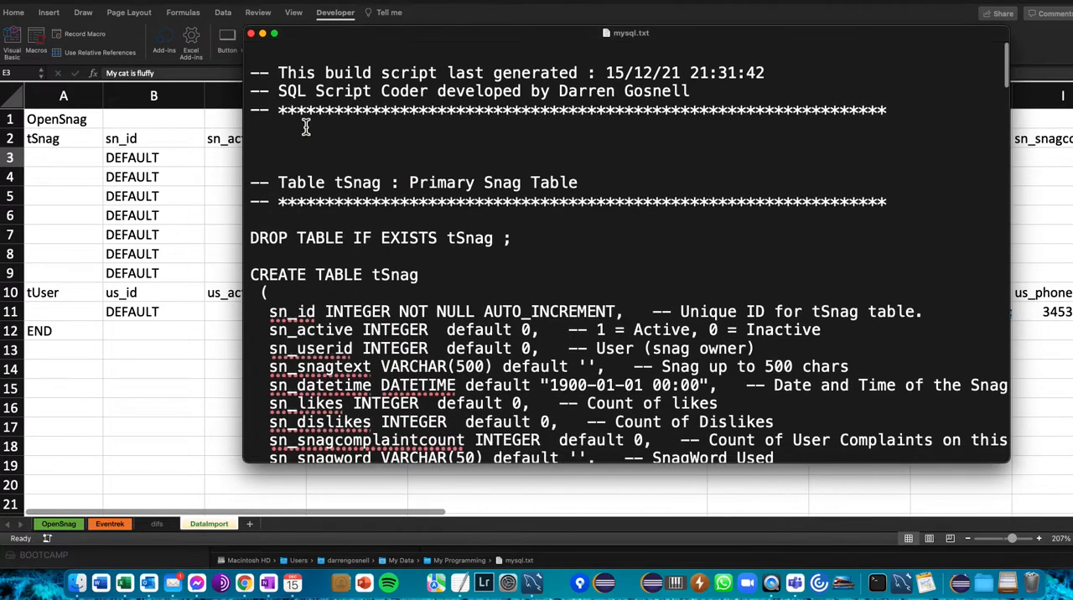
pyautogui.press('super+q')
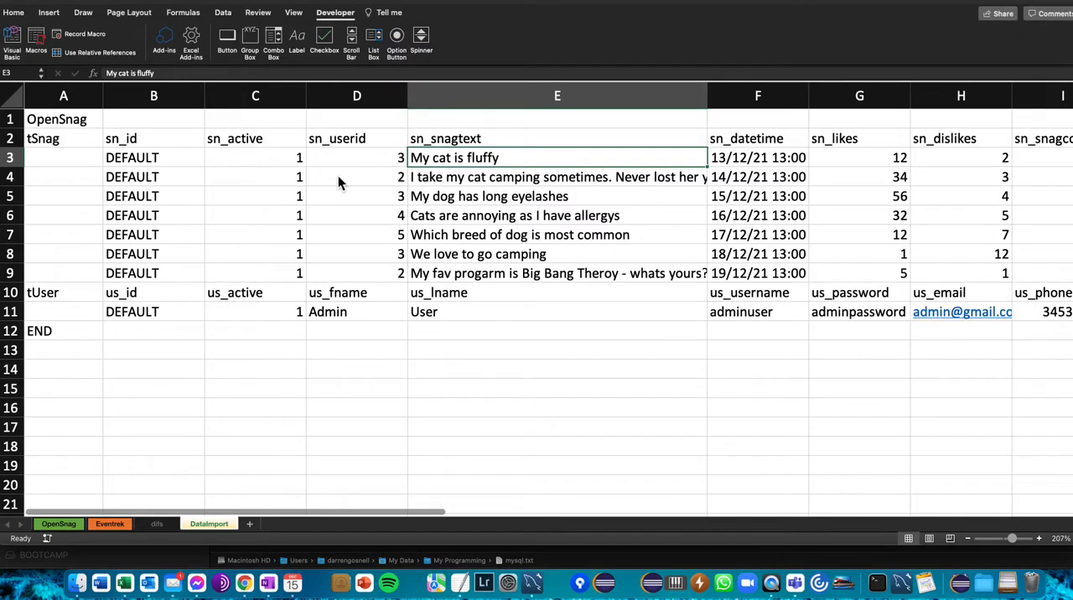
# - Switch to MySQL Workbench, replace the TUser query below "use OpenSnag;" with the copied mysql.txt script, and execute it
pyautogui.click(340, 350)
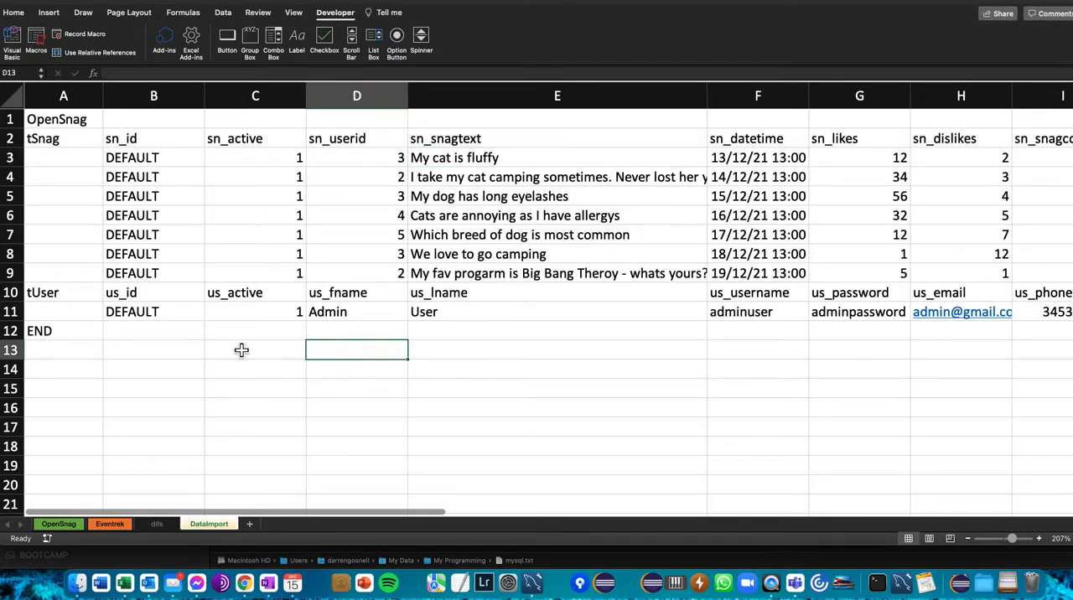
pyautogui.click(532, 581)
pyautogui.moveTo(243, 110); pyautogui.dragTo(140, 104)
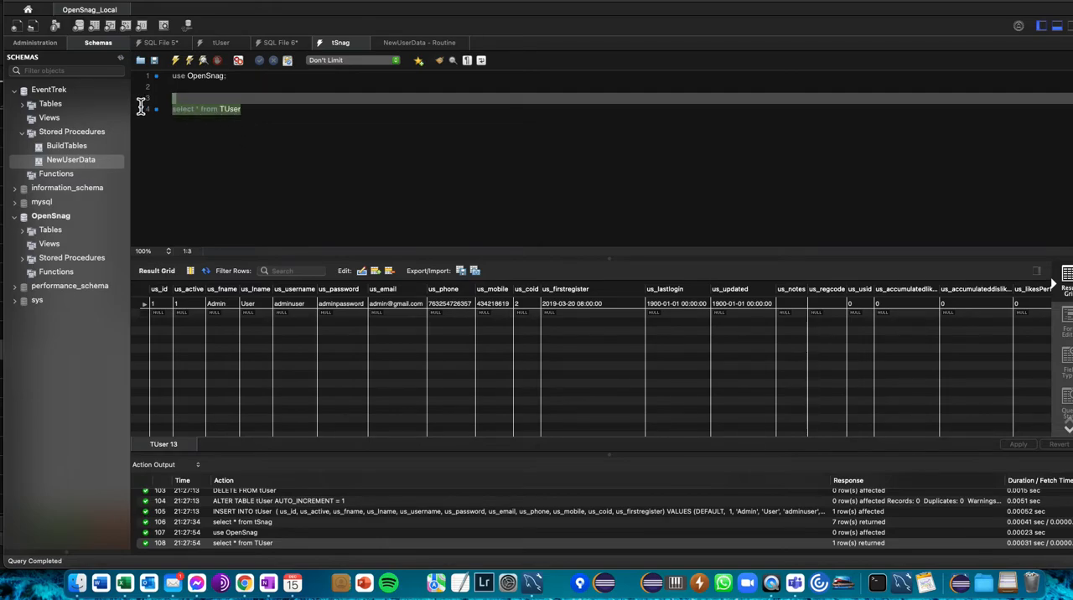
pyautogui.press('super+v')
pyautogui.scroll(20, 243, 117)
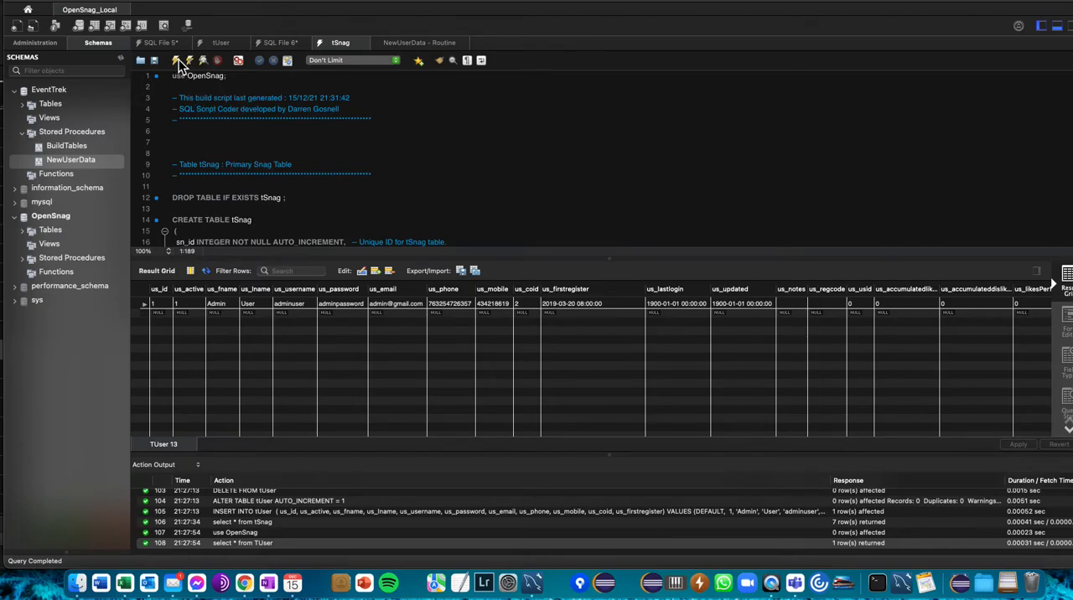
pyautogui.click(177, 61)
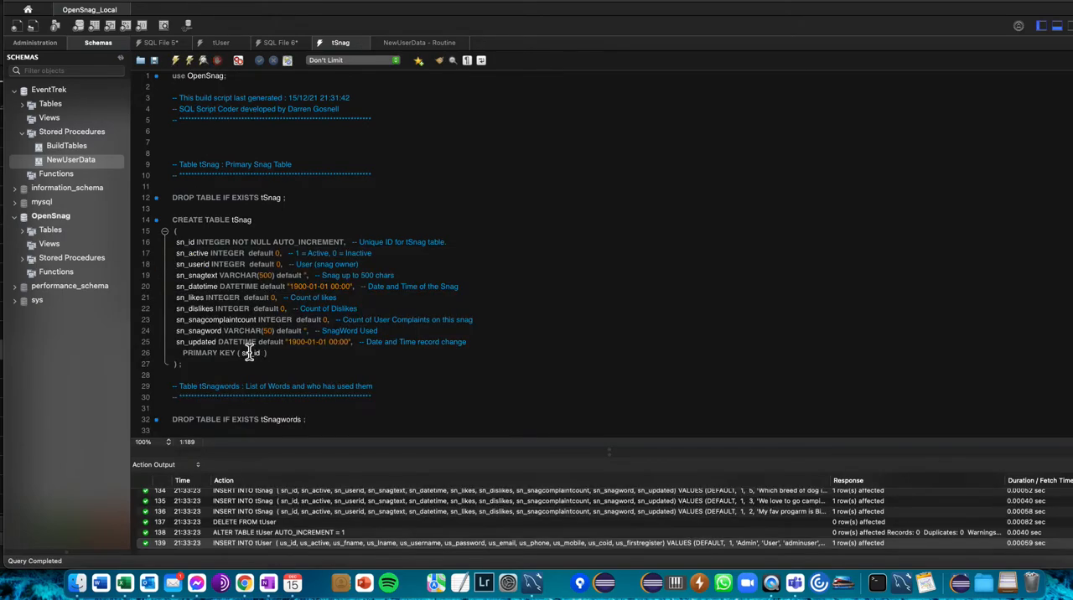
# - Review the action output log for the status of the executed INSERT, DELETE, ALTER TABLE and CREATE TABLE statements
pyautogui.scroll(5, 308, 515)
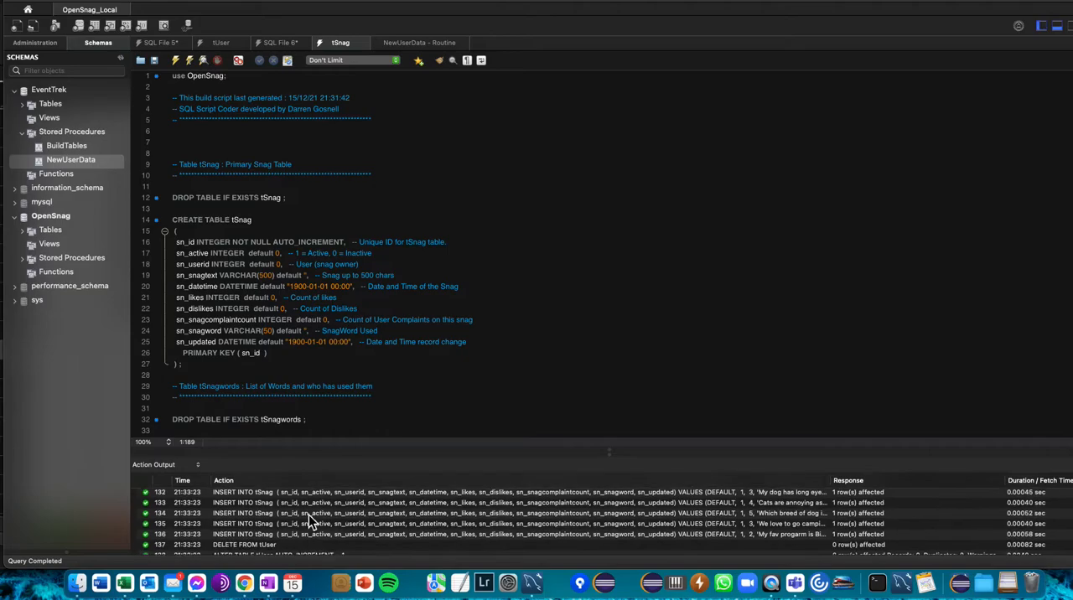
pyautogui.scroll(-4, 309, 515)
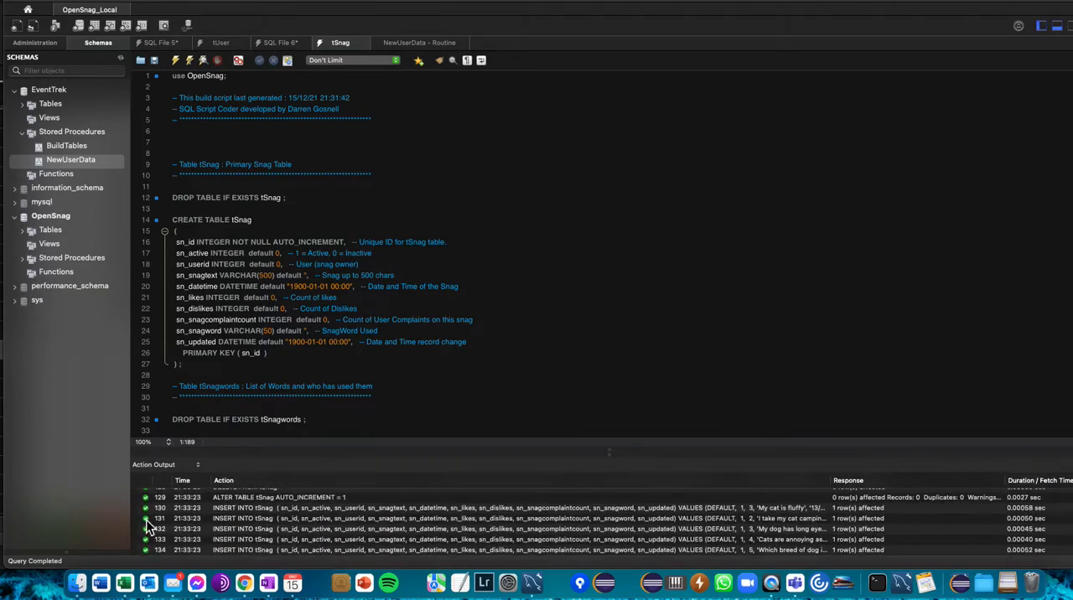
pyautogui.scroll(-3, 285, 537)
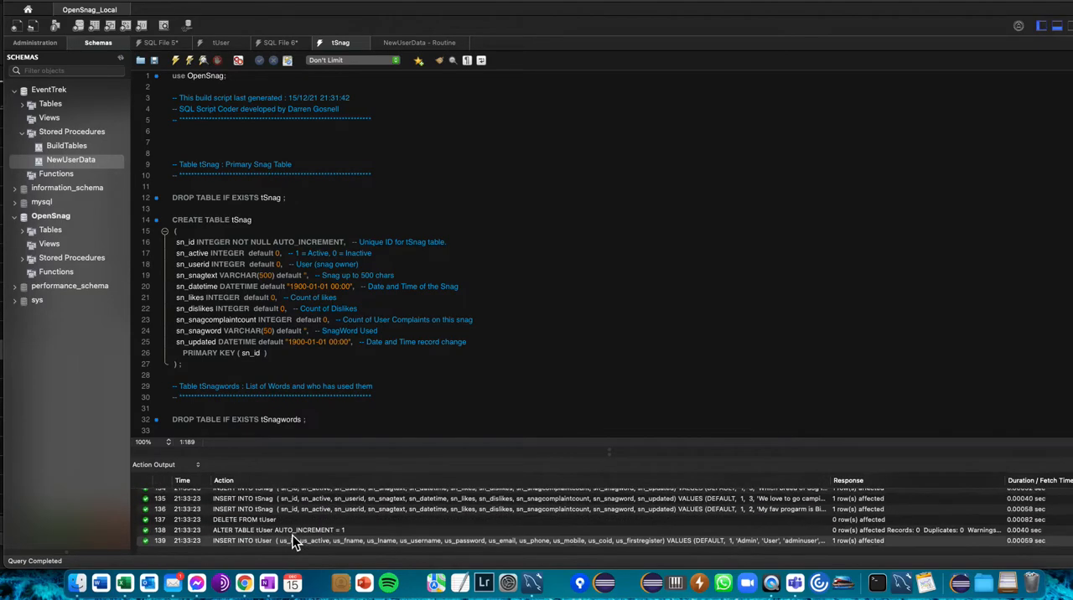
pyautogui.scroll(15, 274, 520)
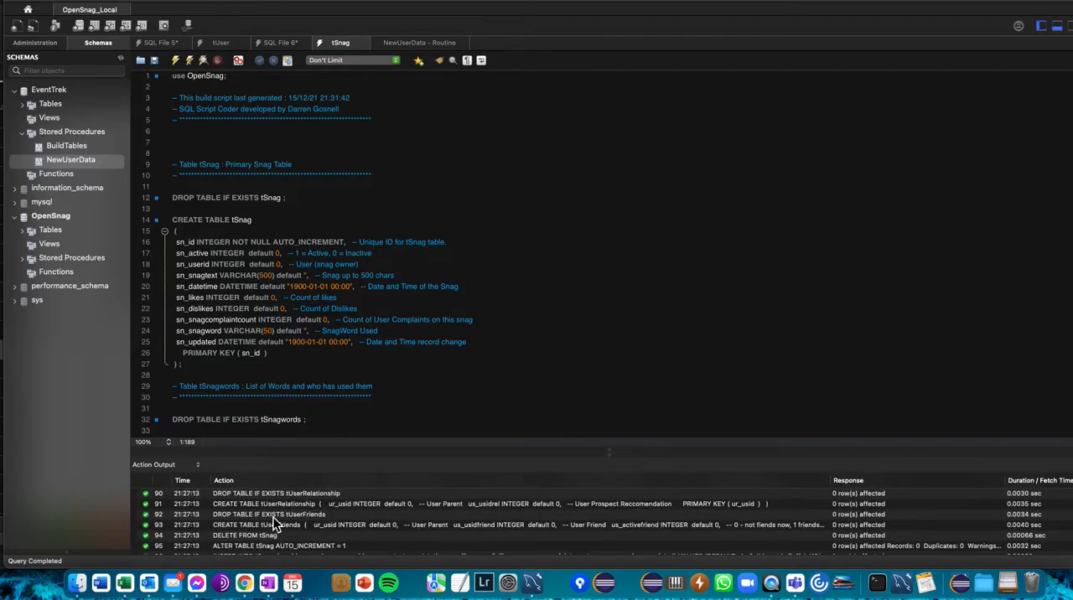
pyautogui.scroll(1, 273, 520)
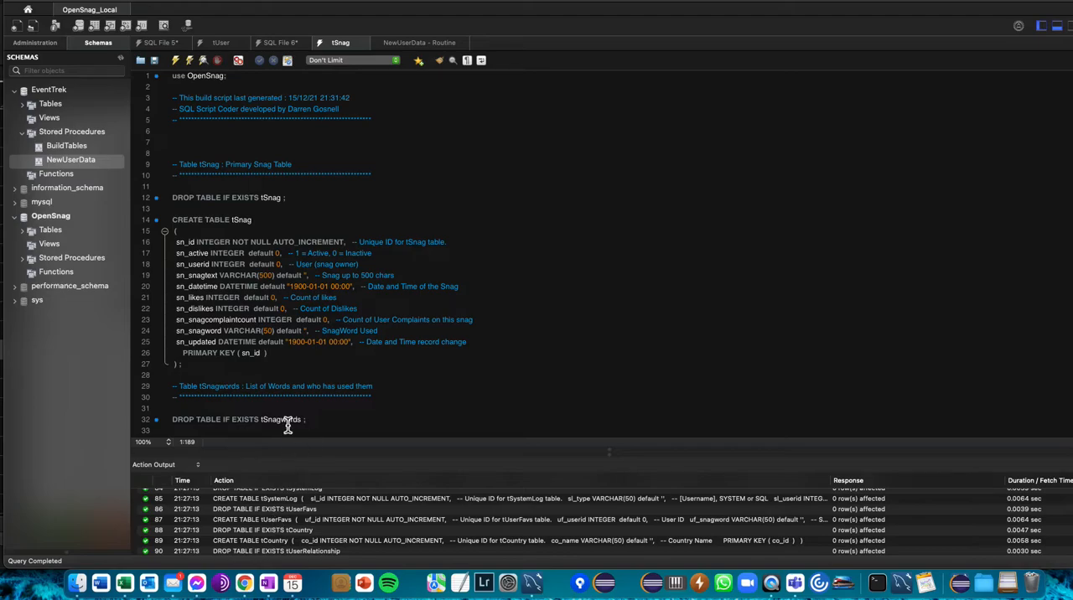
# - Add the query "select * from TSnag" below the tUser INSERT at the script's end and execute only that query
pyautogui.scroll(-20, 260, 363)
pyautogui.scroll(2, 262, 362)
pyautogui.click(220, 409)
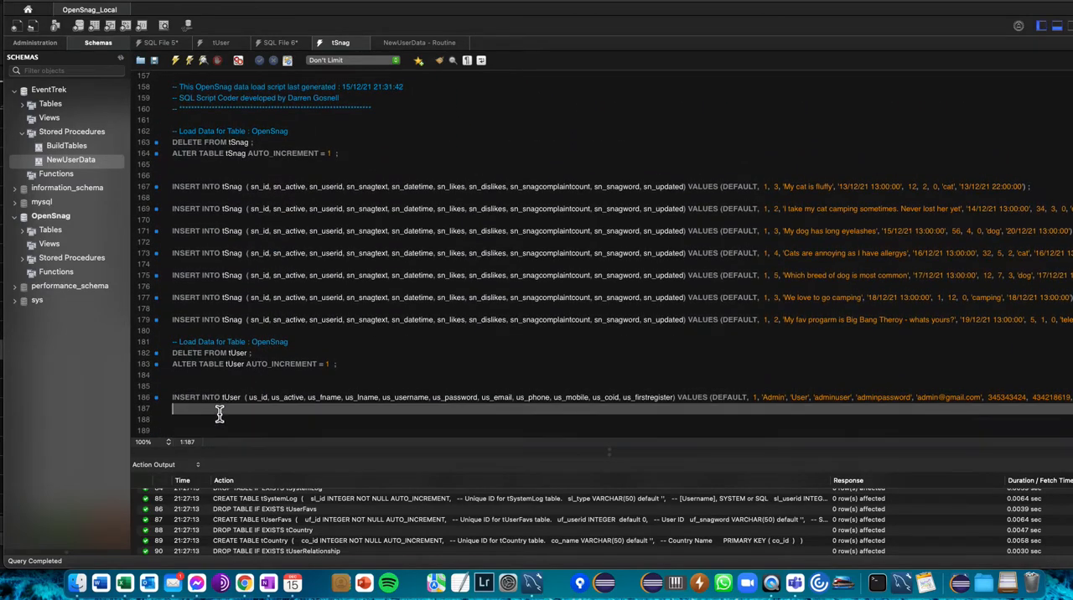
pyautogui.press('Return')
pyautogui.write('select * from TSnag')
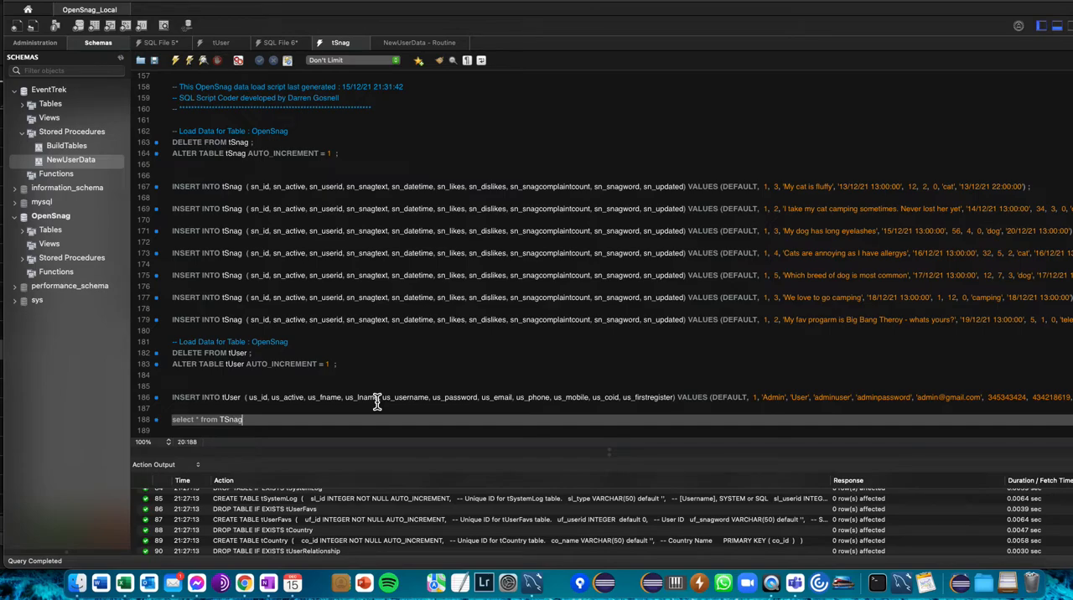
pyautogui.moveTo(261, 421); pyautogui.dragTo(168, 420)
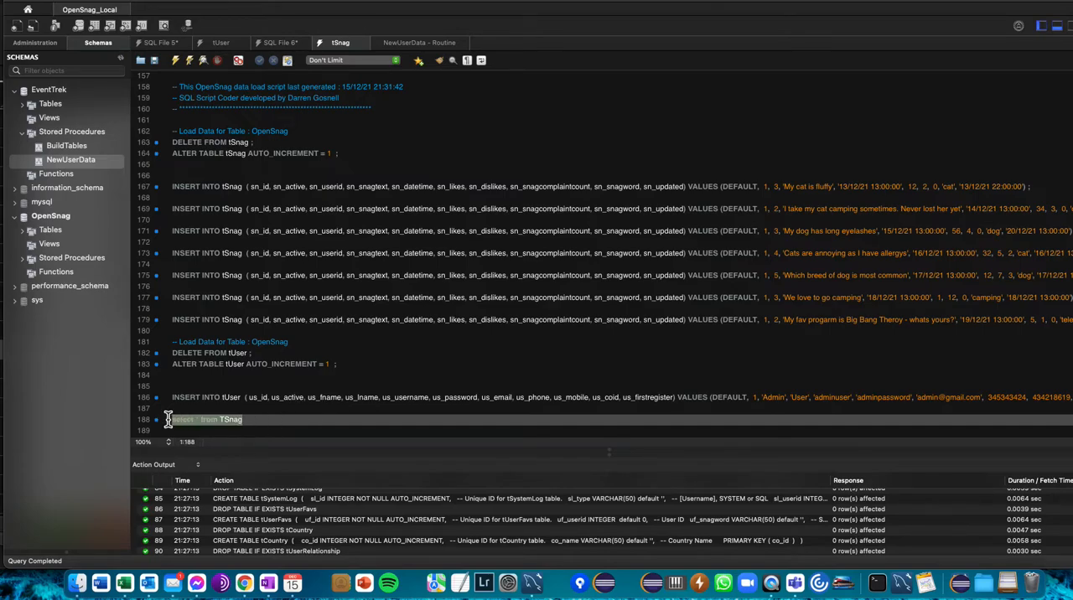
pyautogui.click(176, 62)
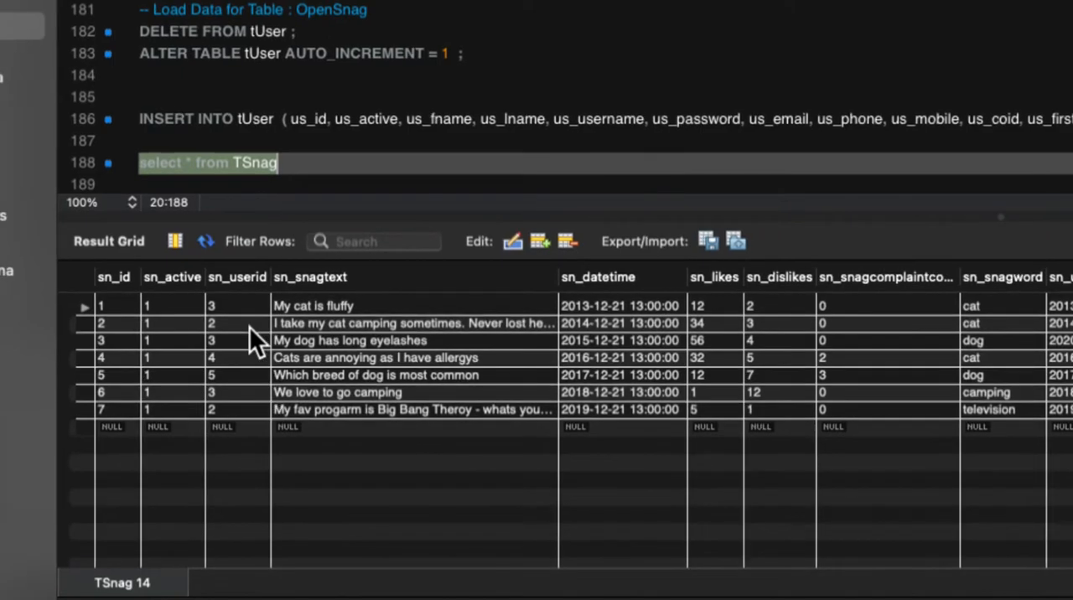
# - Inspect the sn_userid and sn_snagtext values of the loaded sample rows in the TSnag result grid
pyautogui.click(251, 320)
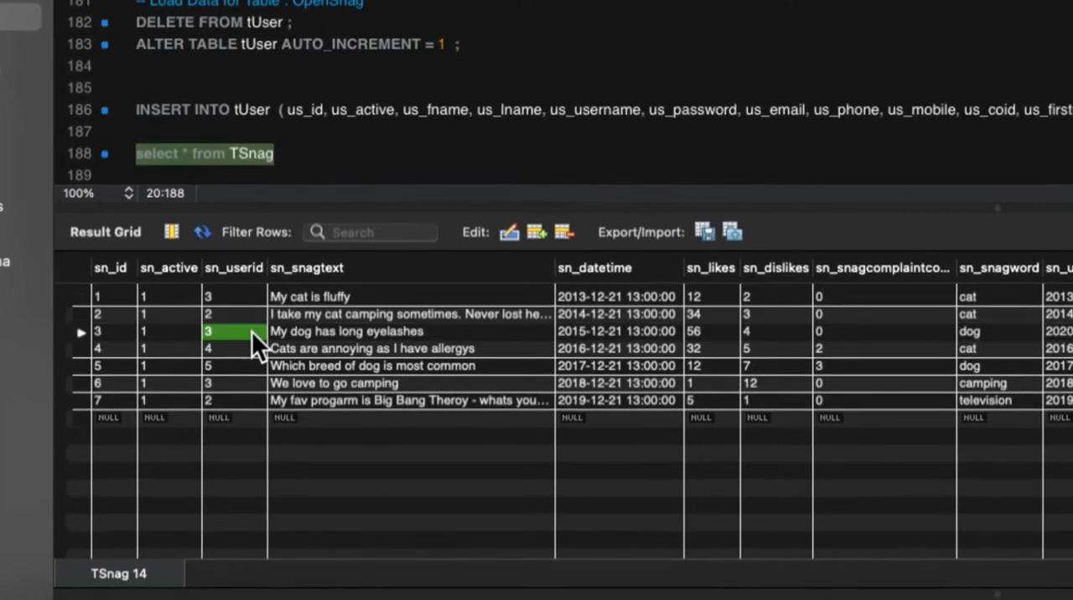
pyautogui.click(251, 345)
pyautogui.click(319, 346)
pyautogui.click(319, 380)
pyautogui.click(316, 313)
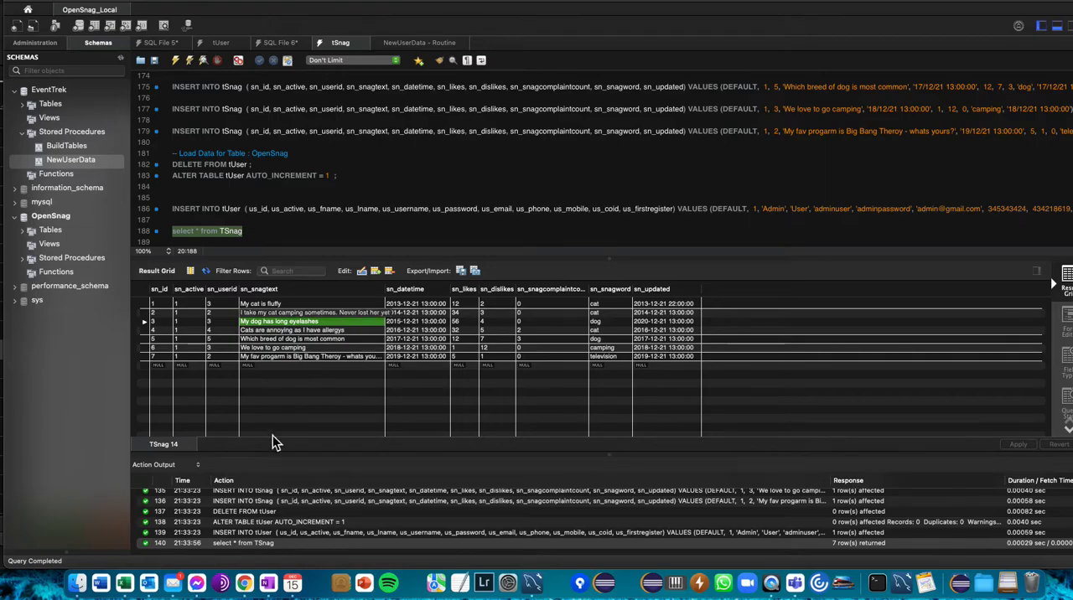
# - Switch to Finder, reopen mysql.txt from the My Programming folder, and look through the script and back to its beginning
pyautogui.click(77, 583)
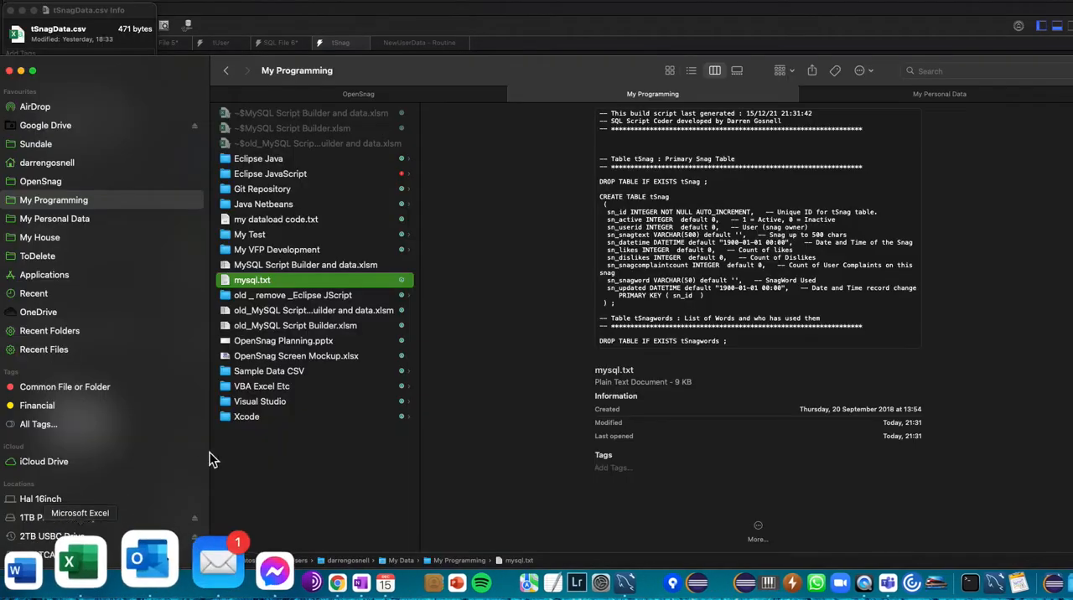
pyautogui.doubleClick(227, 280)
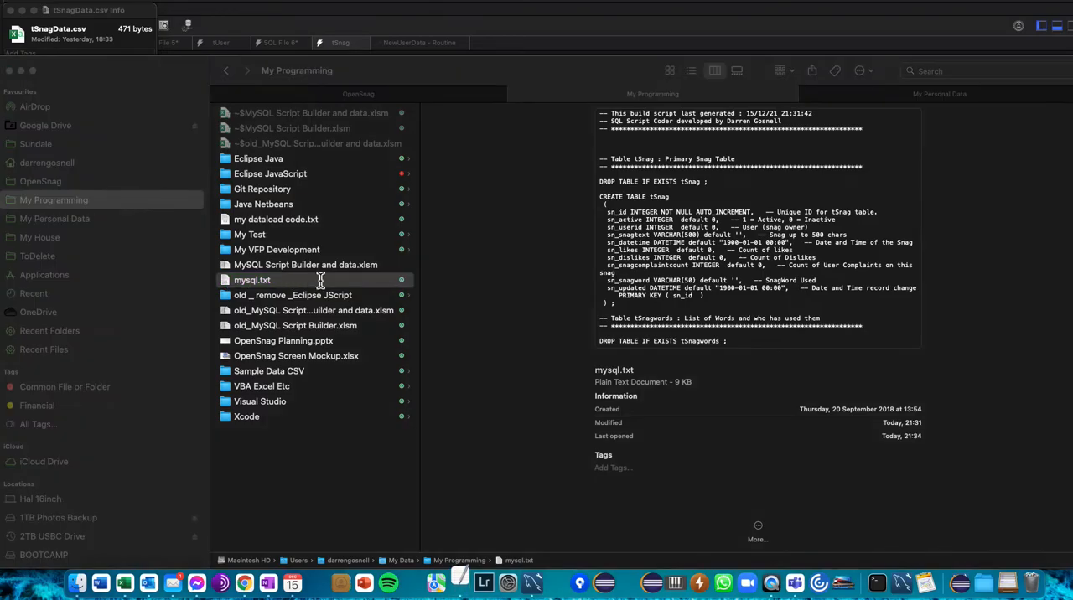
pyautogui.scroll(-20, 377, 290)
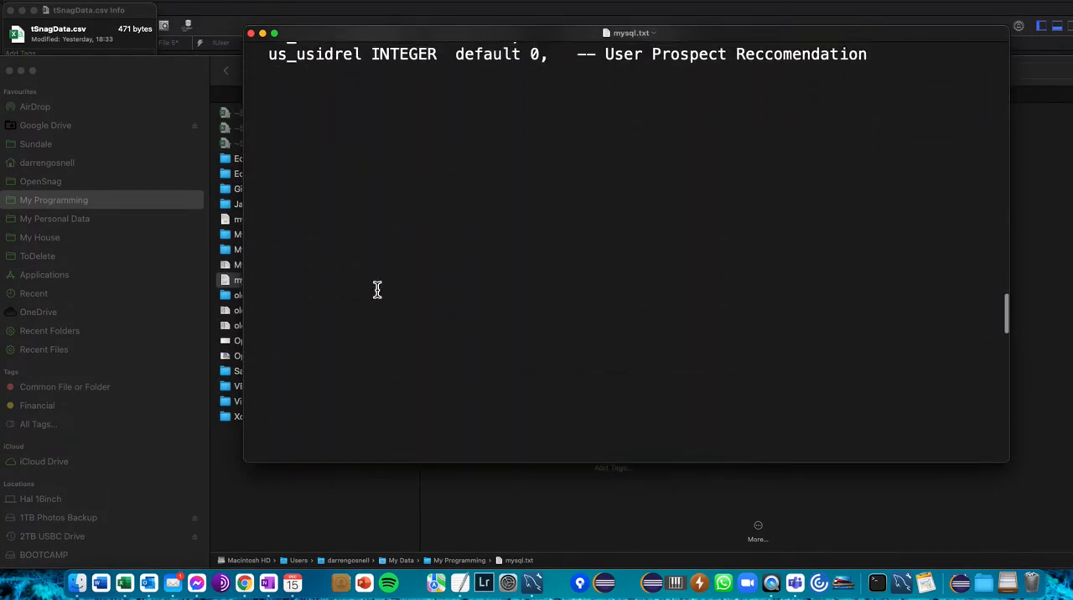
pyautogui.scroll(20, 377, 289)
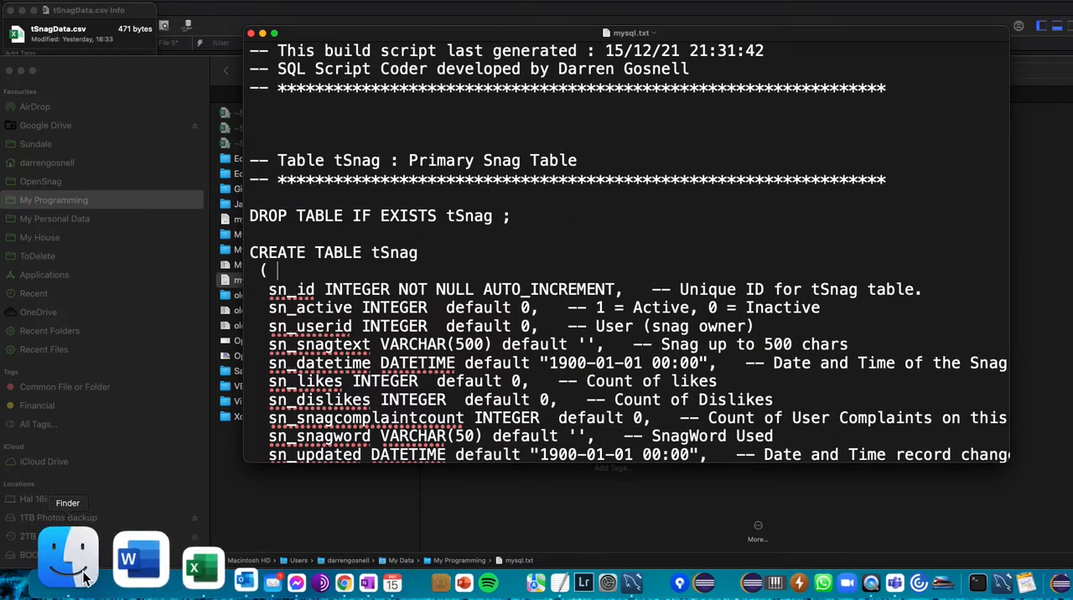
# - Switch to Excel, show the OpenSnag sheet, and point out the Database heading, the sample-data setting's row and the tSnag table comment
pyautogui.click(130, 571)
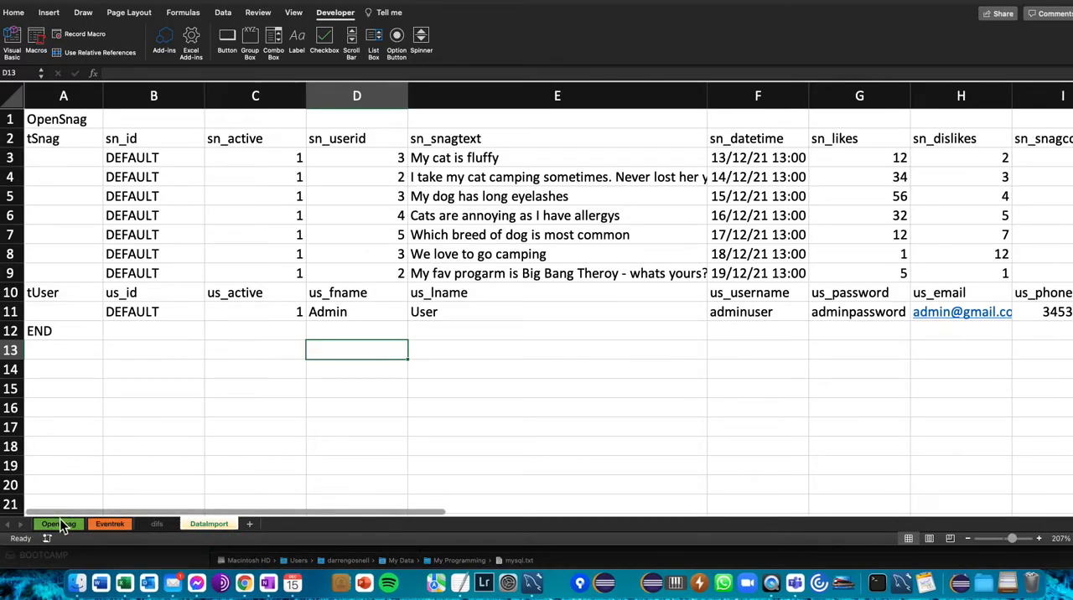
pyautogui.click(59, 523)
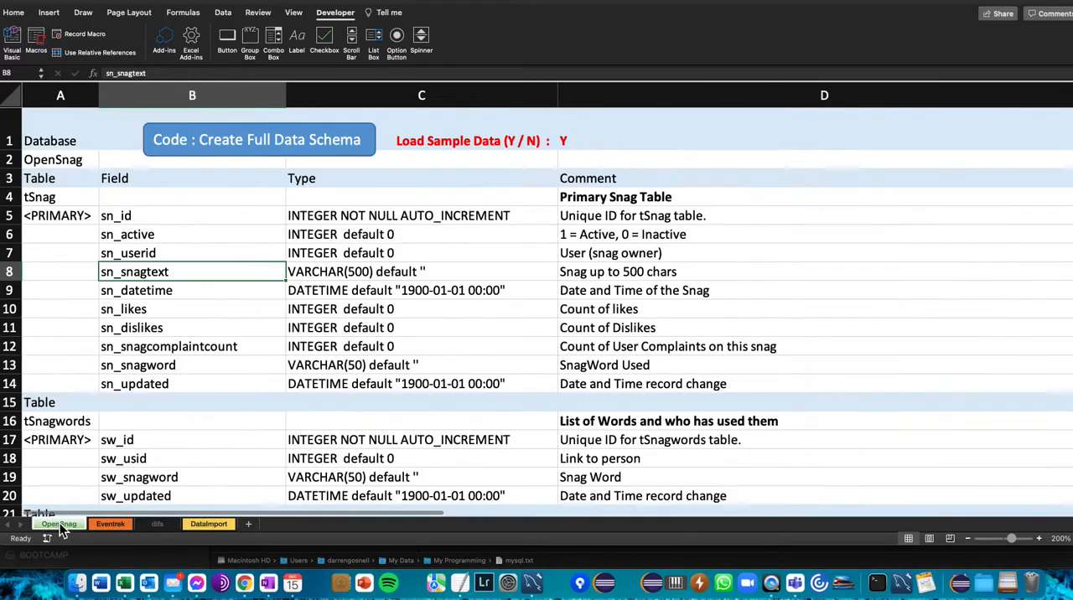
pyautogui.click(43, 132)
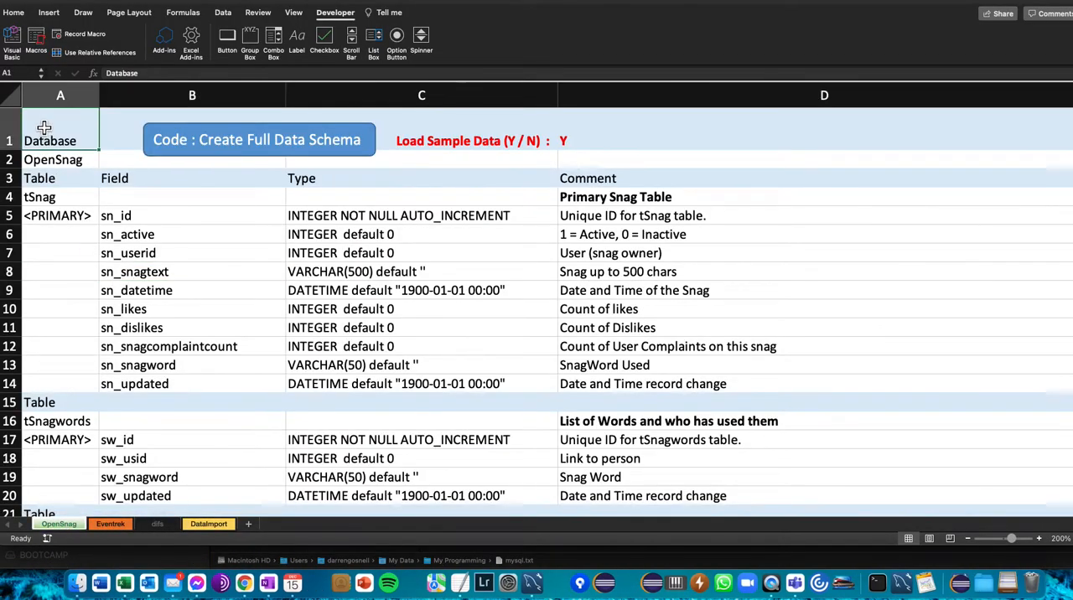
pyautogui.click(750, 142)
pyautogui.click(783, 197)
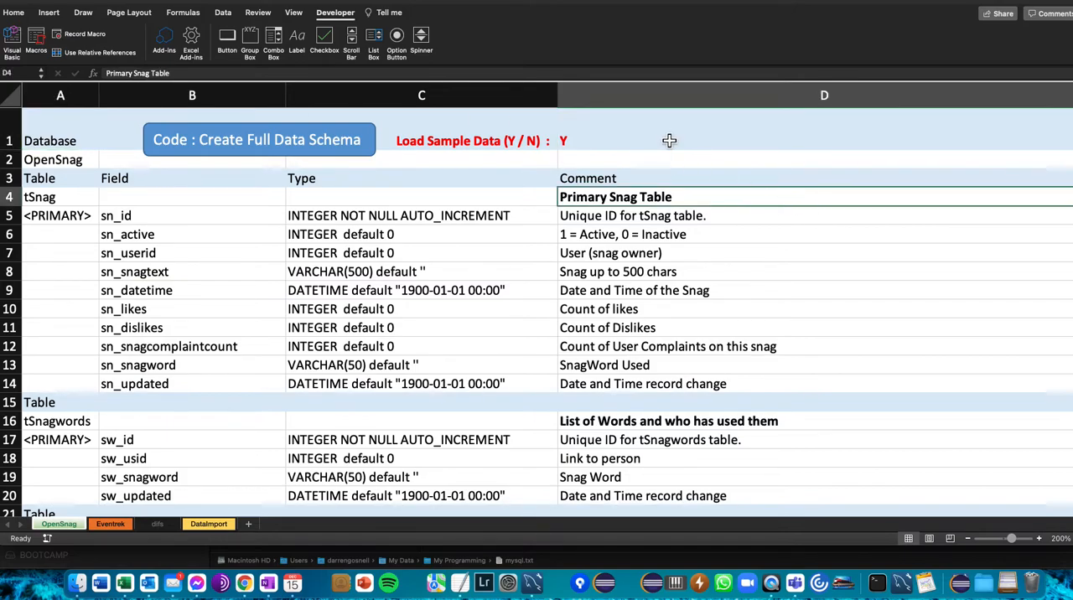
# - Enter the author's contact e-mail address in cell C2 of the OpenSnag sheet
pyautogui.click(460, 169)
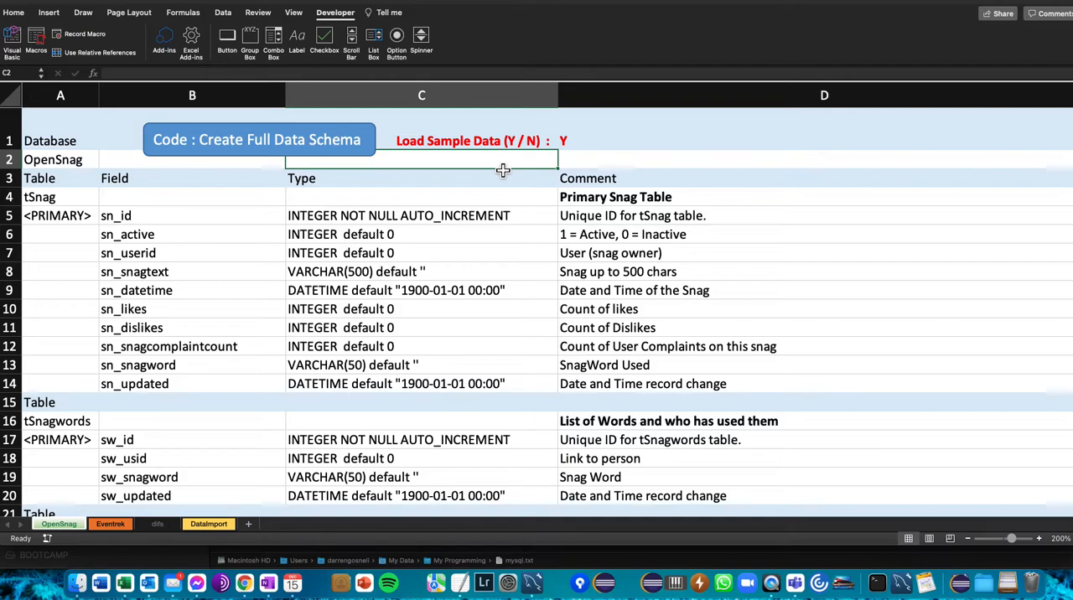
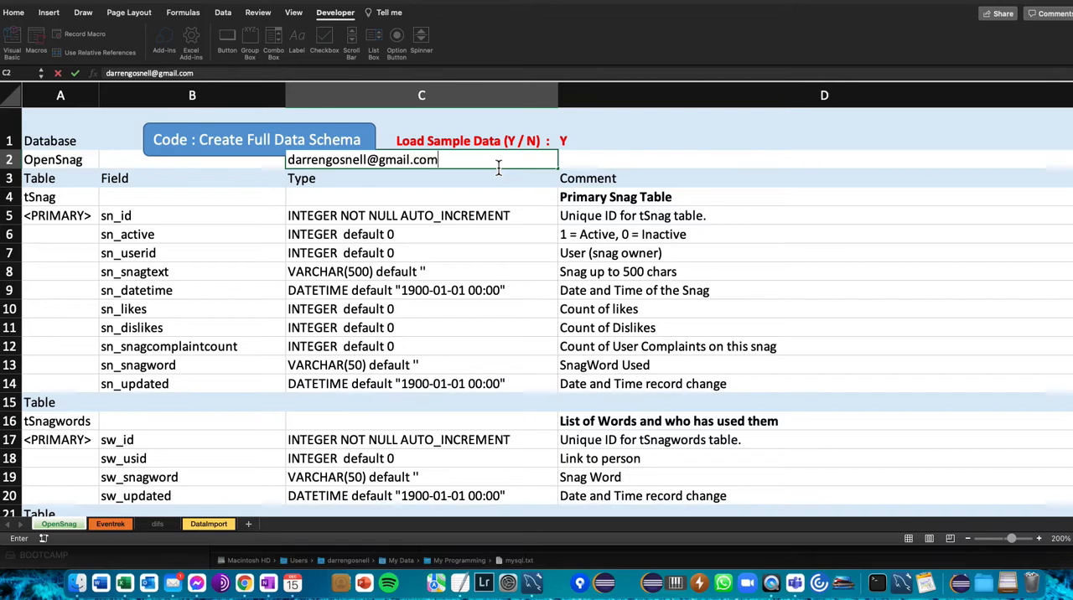
pyautogui.press('Return')
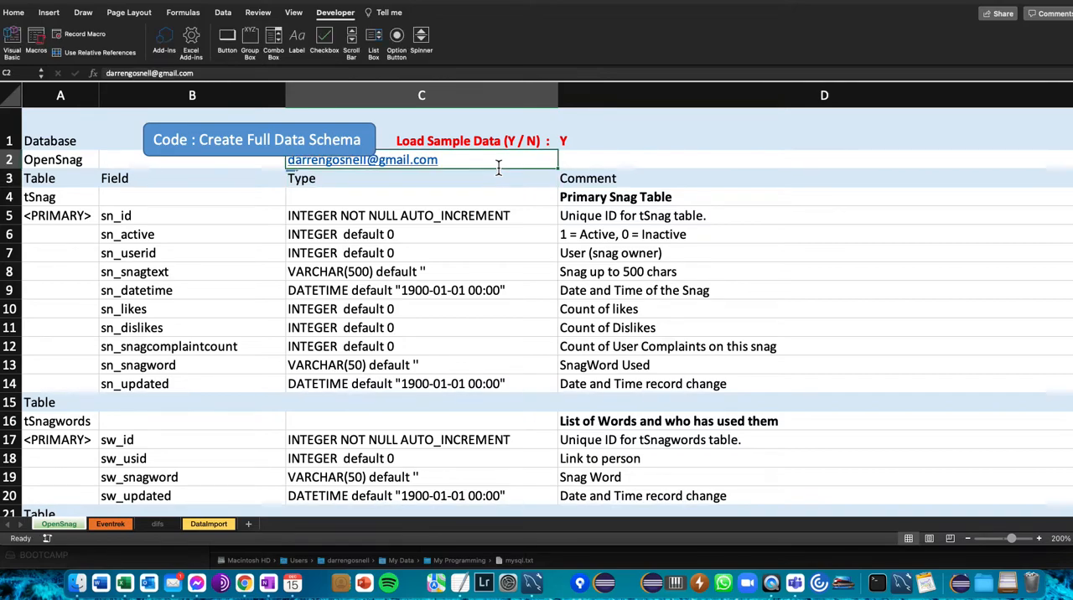